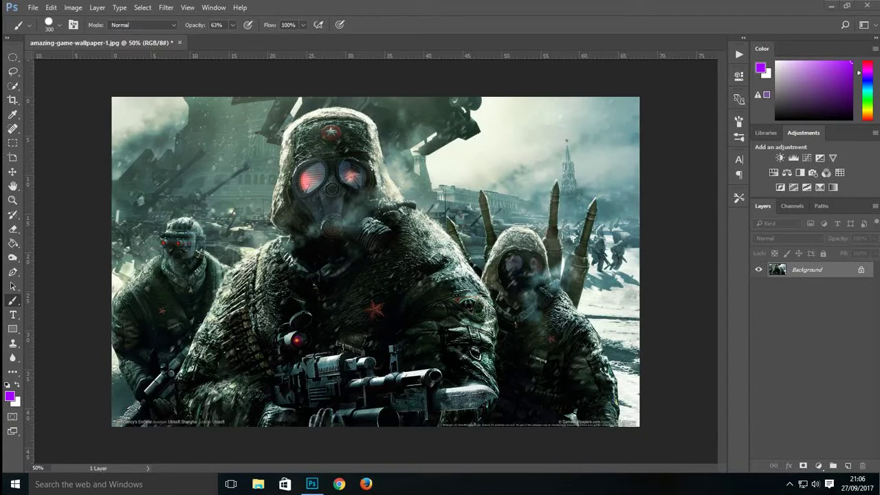
Step: Duplicate the Background layer as "Background copy" and hide the original Background layer
{"action": "right_click", "coordinate": [761, 272]}
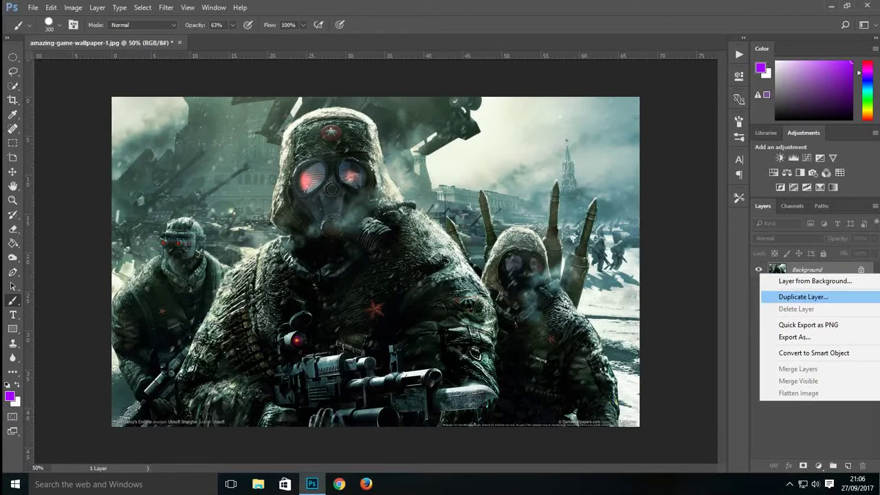
{"action": "left_click", "coordinate": [803, 297]}
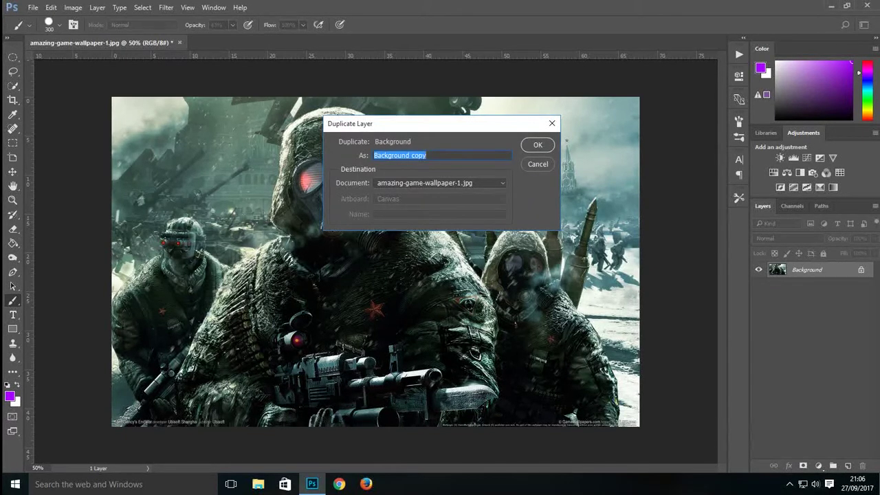
{"action": "key", "text": "Return"}
{"action": "left_click", "coordinate": [759, 285]}
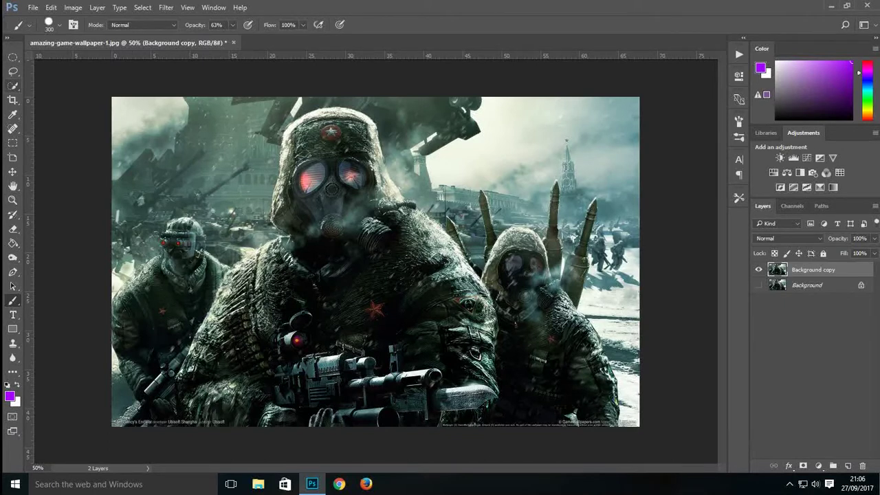
Step: Add an empty layer on top, and on Background copy select the whole image and subtract the sky with the Quick Selection tool
{"action": "key", "text": "w"}
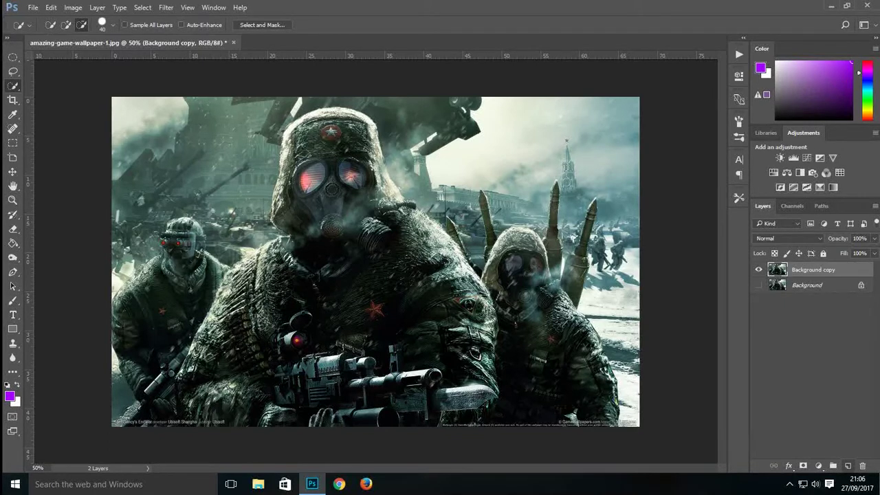
{"action": "left_click", "coordinate": [848, 467]}
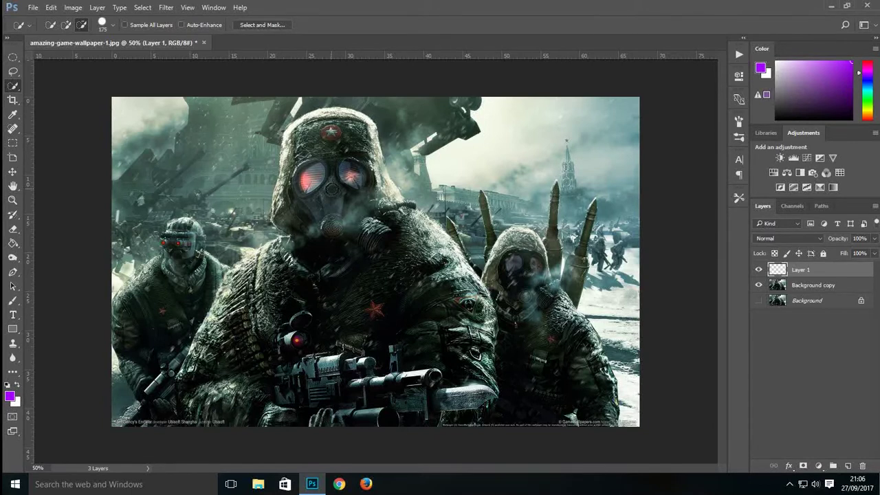
{"action": "left_click", "coordinate": [813, 285]}
{"action": "key", "text": "ctrl+a"}
{"action": "left_click_drag", "start_coordinate": [521, 102], "coordinate": [368, 92]}
{"action": "left_click_drag", "start_coordinate": [412, 155], "coordinate": [578, 179]}
{"action": "left_click_drag", "start_coordinate": [237, 155], "coordinate": [141, 213]}
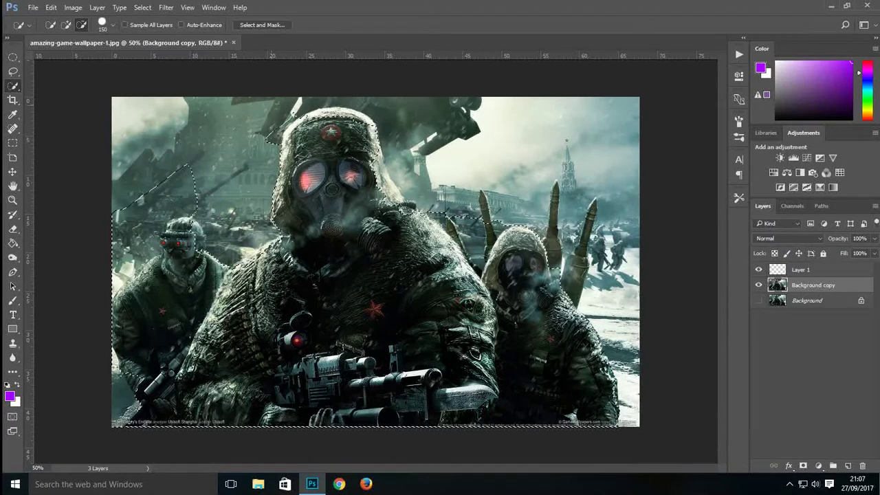
Step: Refine the selection around the three soldiers with a 40 px Quick Selection brush, excluding leftover background near the missiles and the soldier with red goggles
{"action": "left_click", "coordinate": [471, 224], "text": "alt"}
{"action": "key", "text": "["}
{"action": "key", "text": "["}
{"action": "key", "text": "["}
{"action": "key", "text": "["}
{"action": "key", "text": "["}
{"action": "key", "text": "["}
{"action": "key", "text": "["}
{"action": "key", "text": "["}
{"action": "left_click", "coordinate": [180, 236]}
{"action": "left_click_drag", "start_coordinate": [182, 242], "coordinate": [171, 265]}
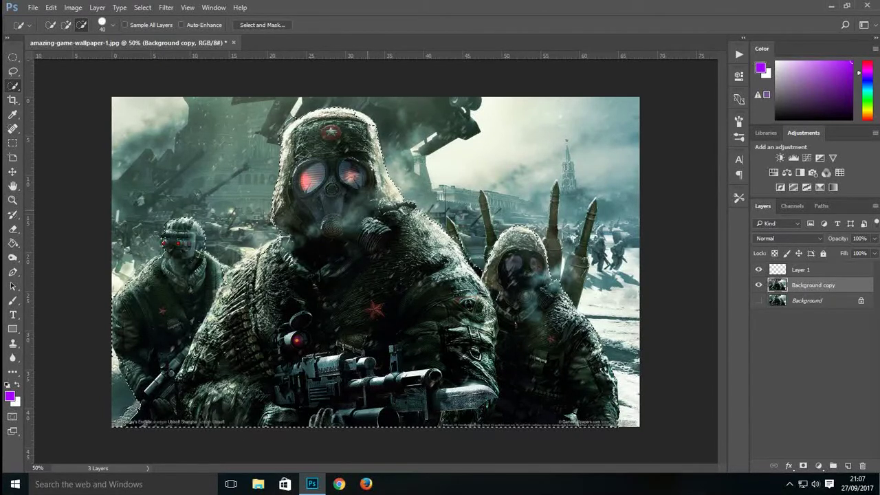
Step: Paste the selected soldiers onto the empty Layer 1 and check the cutout with Background copy temporarily hidden
{"action": "left_click", "coordinate": [801, 270]}
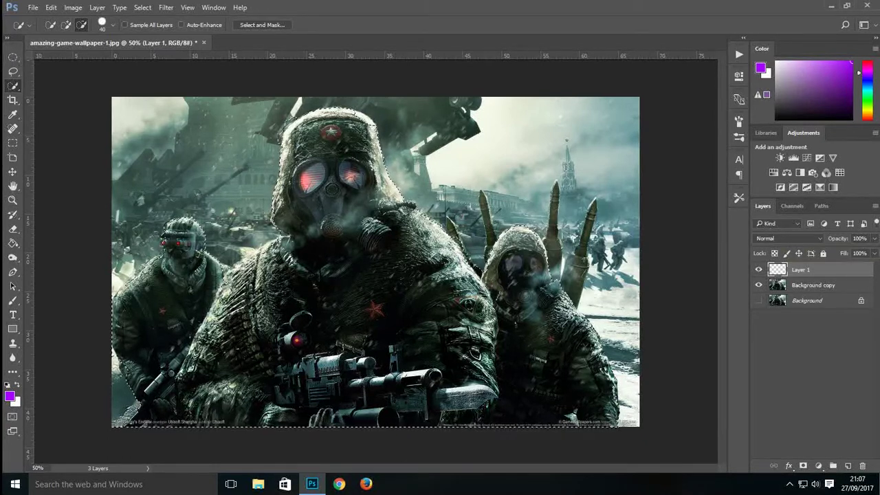
{"action": "key", "text": "ctrl+v"}
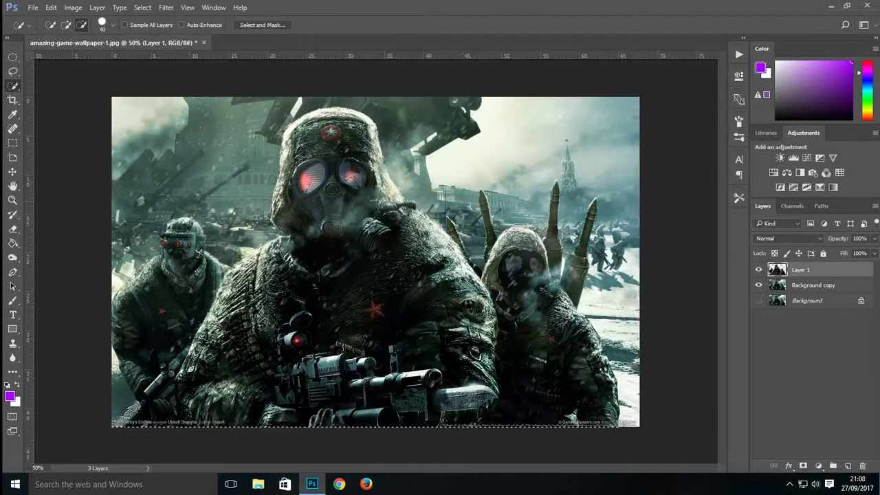
{"action": "left_click", "coordinate": [758, 285]}
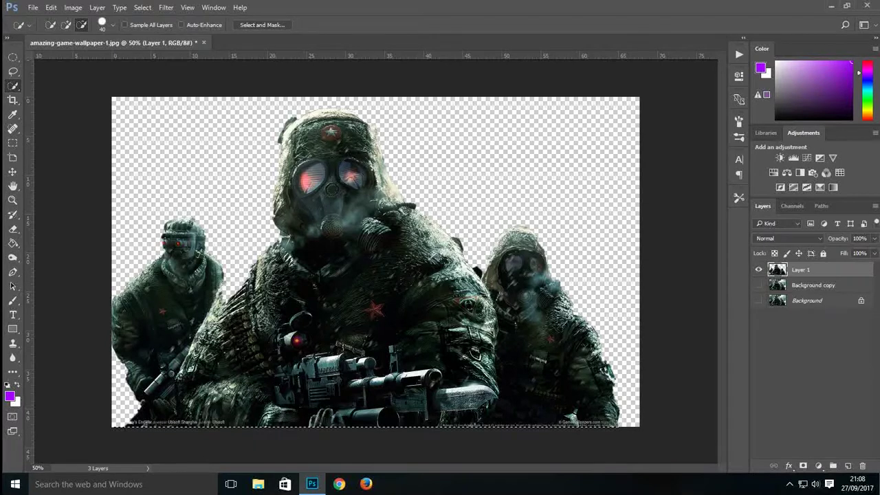
{"action": "left_click", "coordinate": [758, 285]}
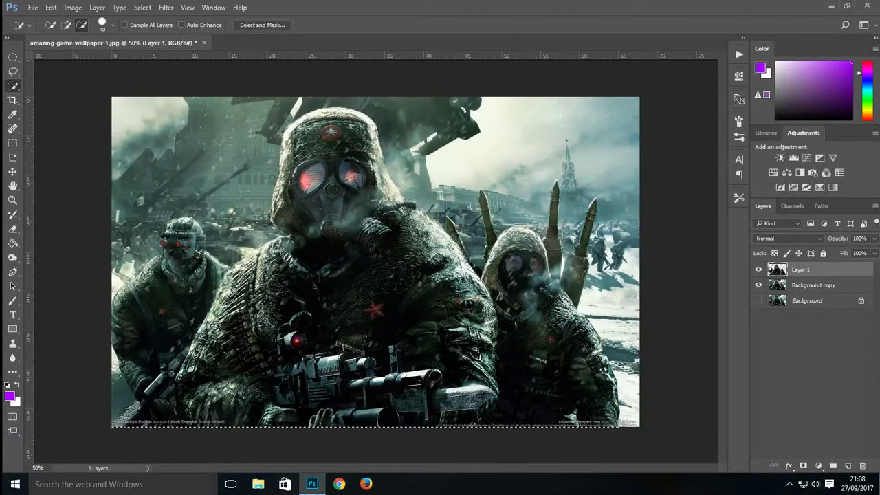
Step: With Background copy selected and the Brush tool active, set the foreground colour to blue #001eff
{"action": "left_click", "coordinate": [814, 285]}
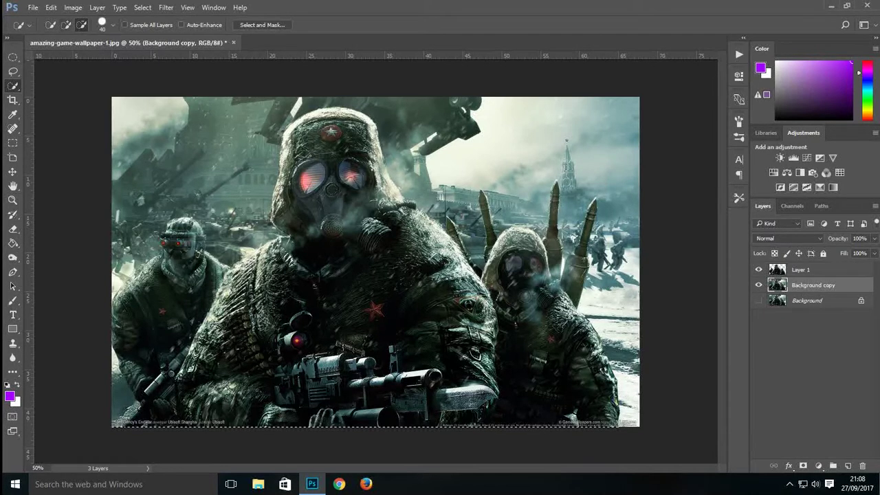
{"action": "left_click", "coordinate": [12, 300]}
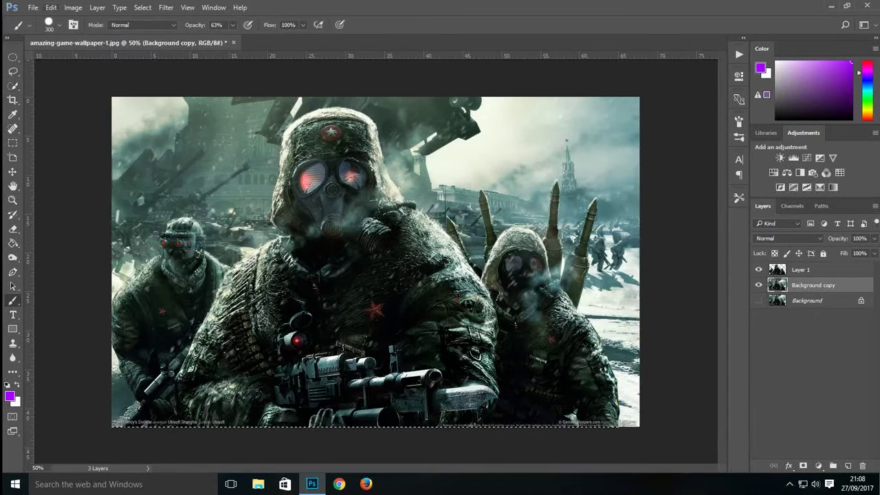
{"action": "left_click", "coordinate": [58, 25]}
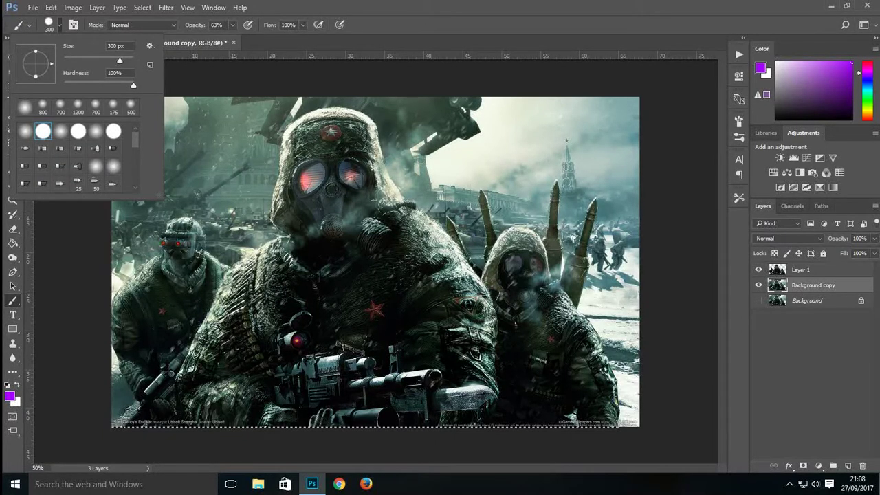
{"action": "key", "text": "Escape"}
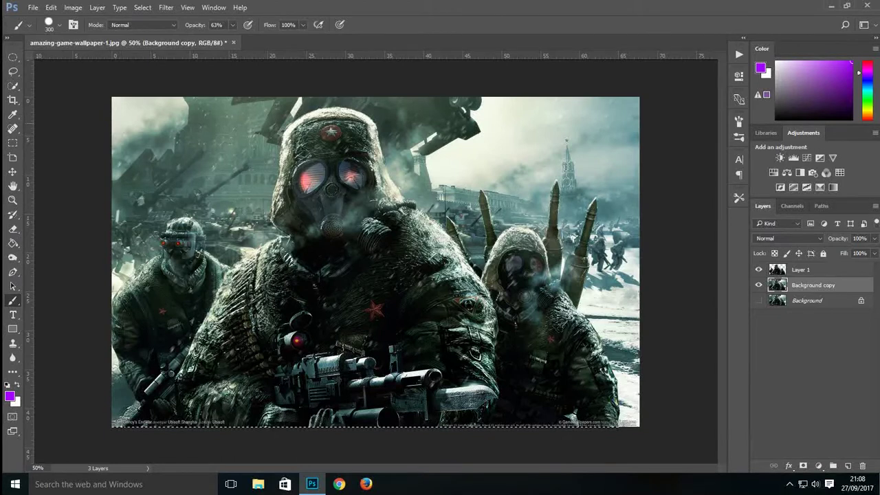
{"action": "left_click", "coordinate": [10, 396]}
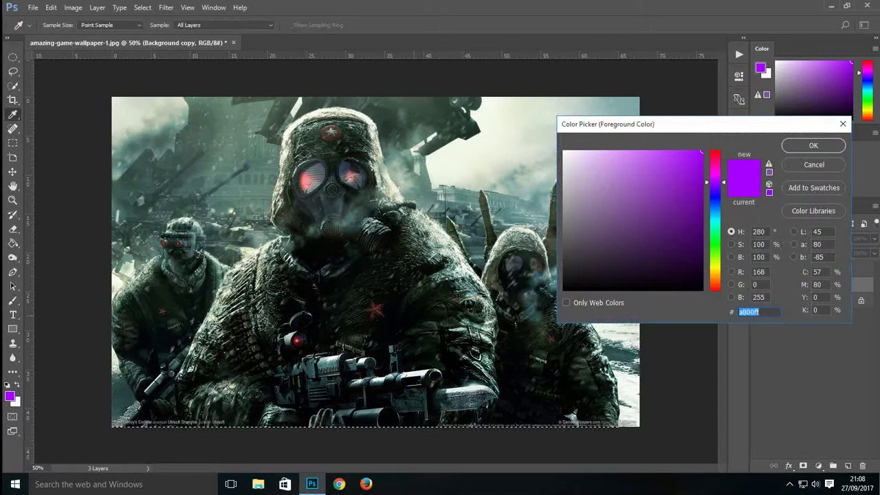
{"action": "type", "text": "0024ff"}
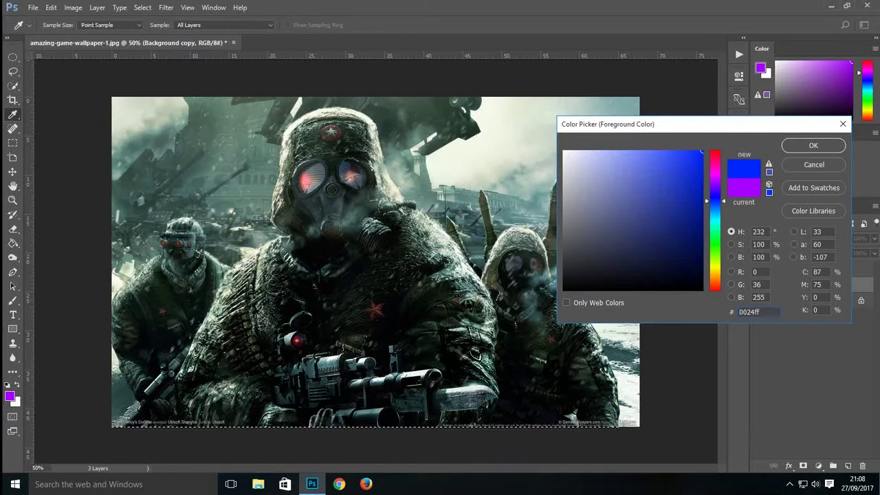
{"action": "left_click_drag", "start_coordinate": [715, 201], "coordinate": [715, 197]}
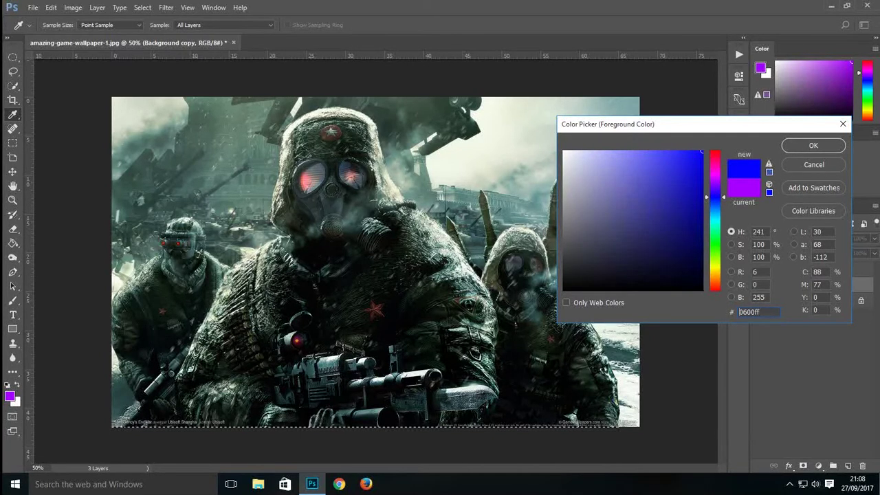
{"action": "left_click", "coordinate": [813, 145]}
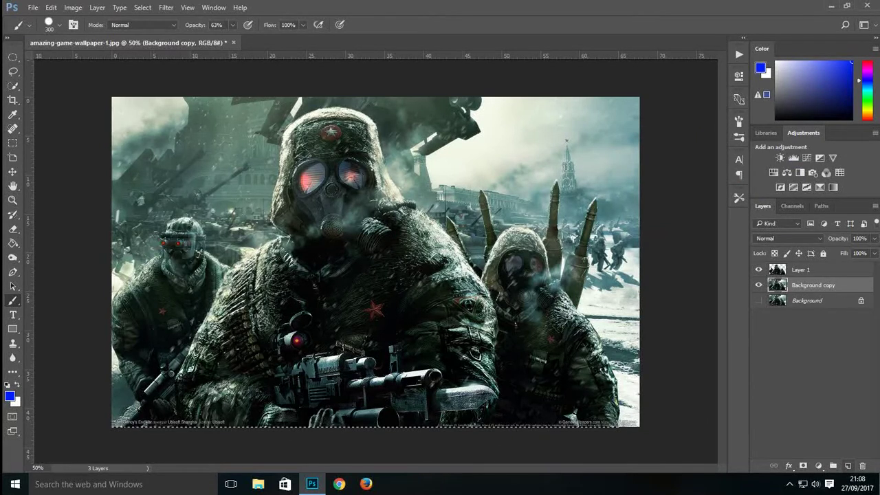
Step: Add a layer above Background copy and paint the whole background around the soldiers blue with the 300 px brush at 63% opacity
{"action": "left_click", "coordinate": [848, 467]}
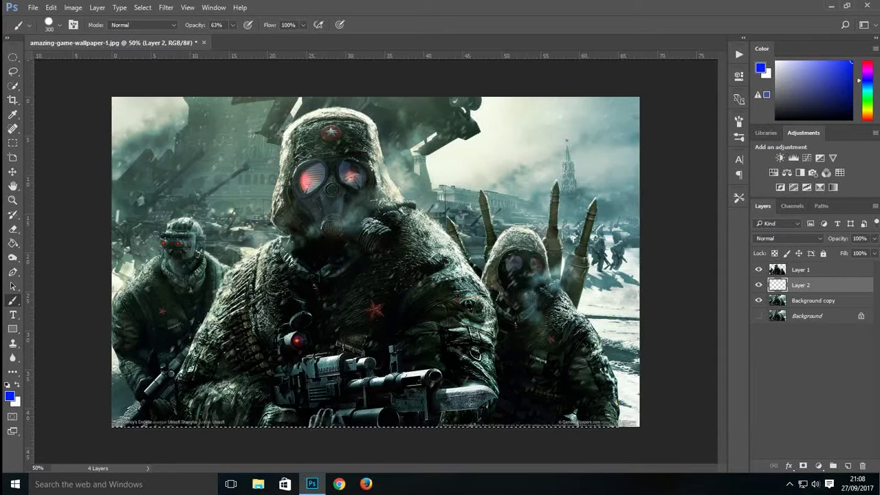
{"action": "mouse_move", "coordinate": [118, 110]}
{"action": "left_mouse_down"}
{"action": "mouse_move", "coordinate": [619, 127]}
{"action": "mouse_move", "coordinate": [138, 168]}
{"action": "mouse_move", "coordinate": [619, 189]}
{"action": "left_mouse_up"}
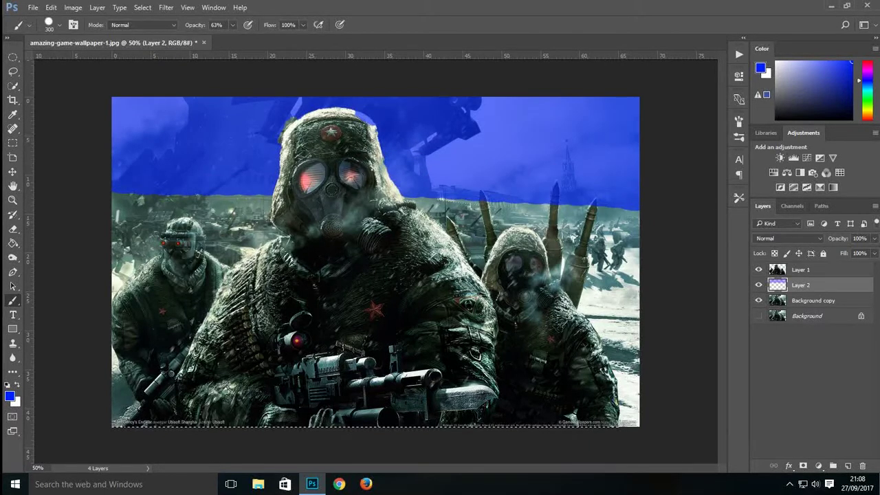
{"action": "left_click", "coordinate": [59, 25]}
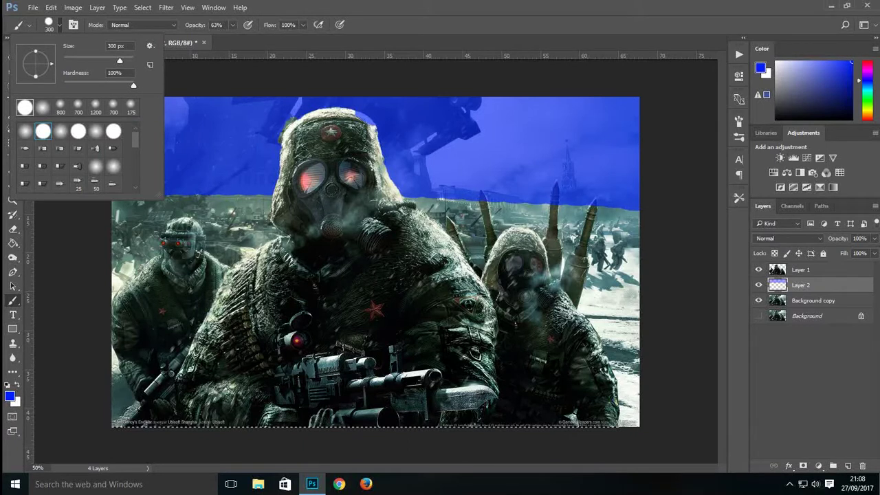
{"action": "mouse_move", "coordinate": [112, 244]}
{"action": "left_mouse_down"}
{"action": "mouse_move", "coordinate": [452, 205]}
{"action": "mouse_move", "coordinate": [598, 227]}
{"action": "mouse_move", "coordinate": [155, 178]}
{"action": "mouse_move", "coordinate": [231, 139]}
{"action": "mouse_move", "coordinate": [464, 135]}
{"action": "mouse_move", "coordinate": [610, 135]}
{"action": "mouse_move", "coordinate": [597, 250]}
{"action": "left_mouse_up"}
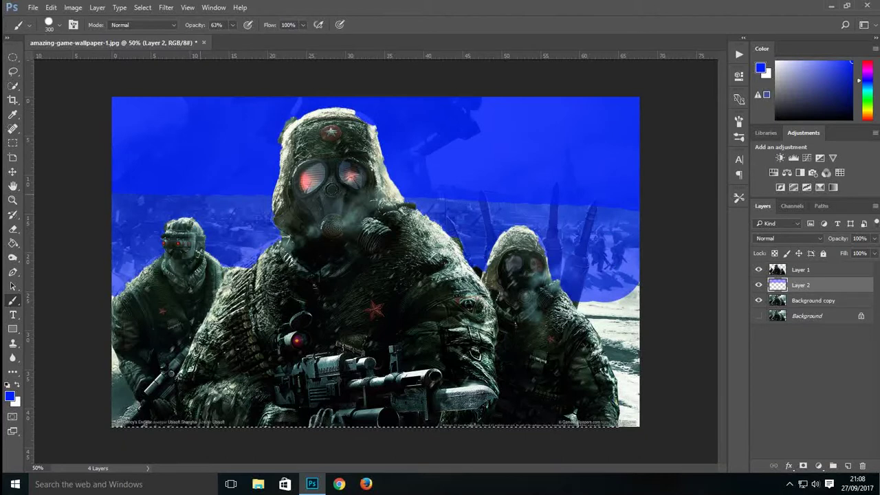
{"action": "mouse_move", "coordinate": [215, 153]}
{"action": "left_mouse_down"}
{"action": "mouse_move", "coordinate": [232, 172]}
{"action": "mouse_move", "coordinate": [147, 242]}
{"action": "mouse_move", "coordinate": [219, 255]}
{"action": "left_mouse_up"}
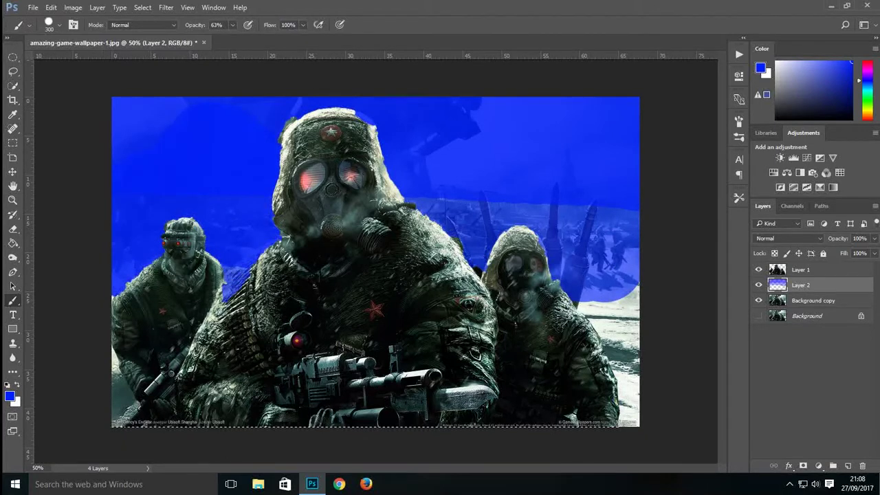
{"action": "left_click_drag", "start_coordinate": [118, 361], "coordinate": [128, 419]}
{"action": "mouse_move", "coordinate": [584, 233]}
{"action": "left_mouse_down"}
{"action": "mouse_move", "coordinate": [605, 350]}
{"action": "mouse_move", "coordinate": [398, 186]}
{"action": "mouse_move", "coordinate": [605, 165]}
{"action": "mouse_move", "coordinate": [619, 110]}
{"action": "mouse_move", "coordinate": [513, 102]}
{"action": "left_mouse_up"}
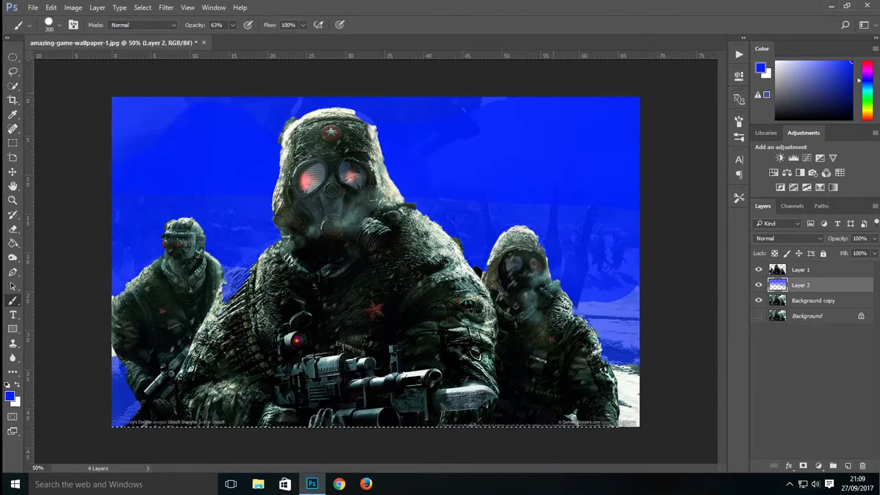
{"action": "left_click_drag", "start_coordinate": [622, 371], "coordinate": [626, 421]}
{"action": "left_click_drag", "start_coordinate": [505, 100], "coordinate": [300, 100]}
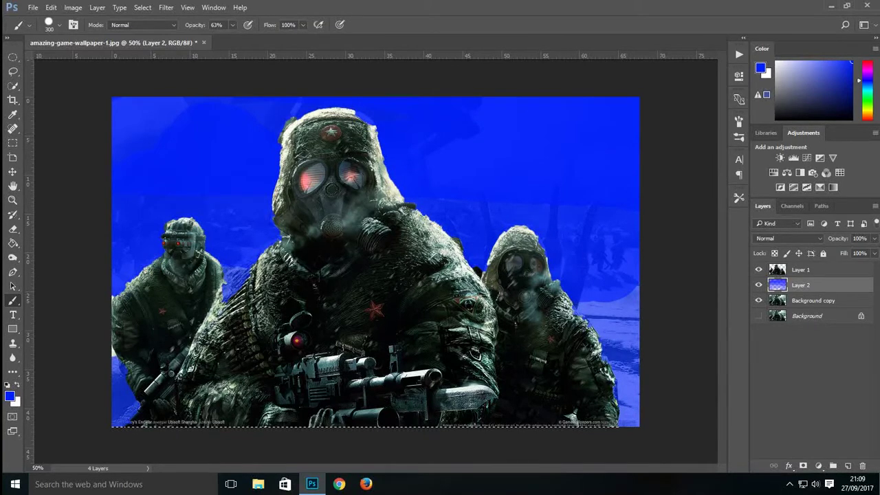
Step: Set the blue paint layer's blend mode to Overlay
{"action": "left_click", "coordinate": [789, 238]}
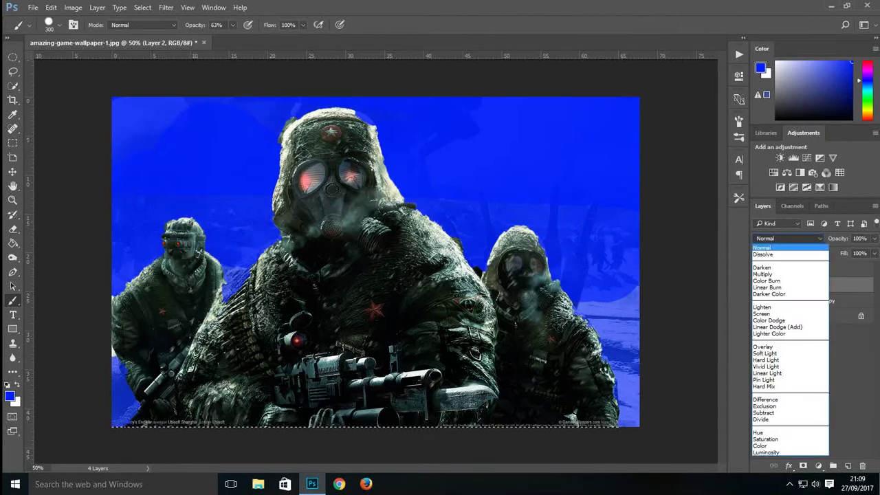
{"action": "left_click", "coordinate": [777, 347]}
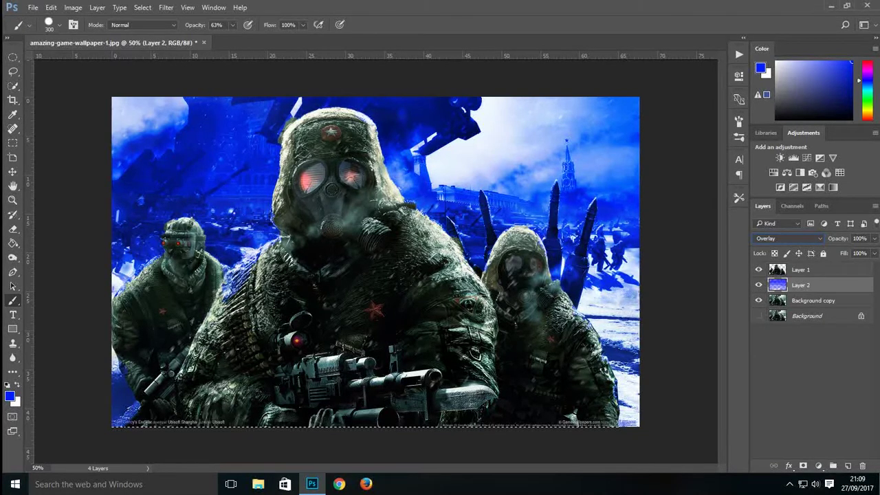
{"action": "left_click", "coordinate": [618, 348]}
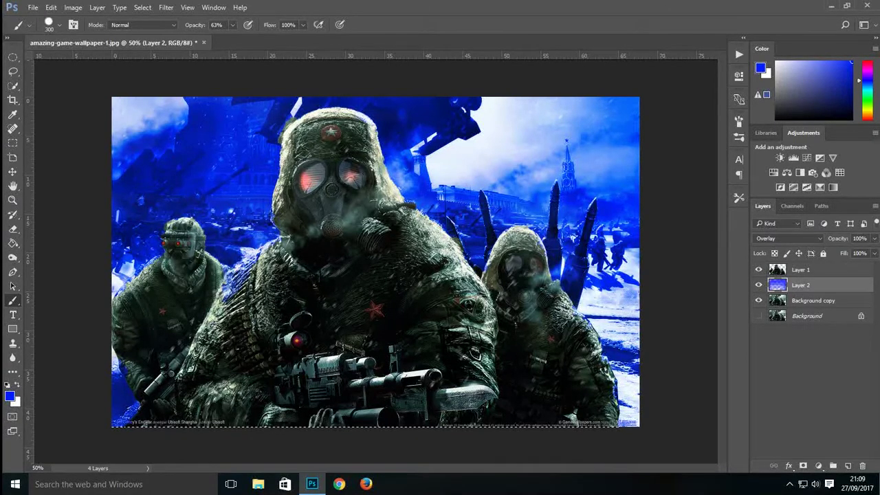
Step: Set the foreground colour to purple #6000ff and brush it over the sky, buildings and missiles on the Overlay paint layer
{"action": "left_click", "coordinate": [10, 396]}
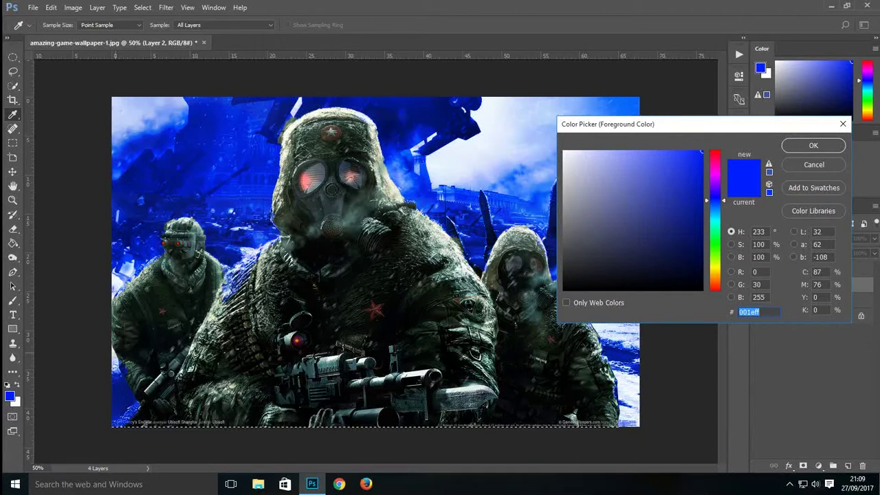
{"action": "type", "text": "6000ff"}
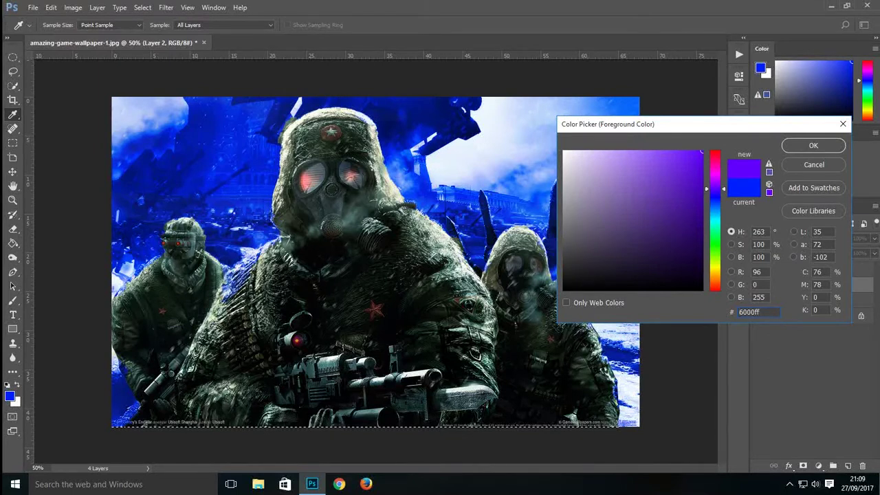
{"action": "double_click", "coordinate": [740, 312]}
{"action": "left_click", "coordinate": [760, 312]}
{"action": "key", "text": "Return"}
{"action": "left_click_drag", "start_coordinate": [85, 148], "coordinate": [241, 86]}
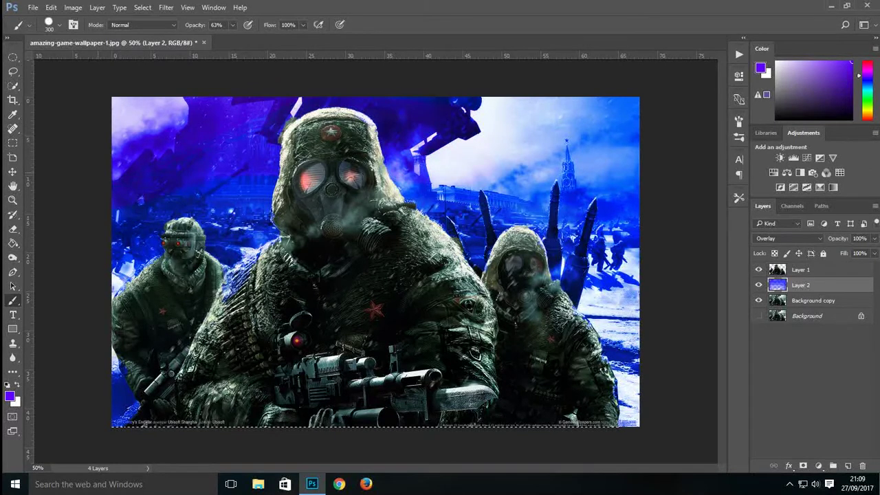
{"action": "mouse_move", "coordinate": [530, 90]}
{"action": "left_mouse_down"}
{"action": "mouse_move", "coordinate": [612, 186]}
{"action": "mouse_move", "coordinate": [537, 140]}
{"action": "left_mouse_up"}
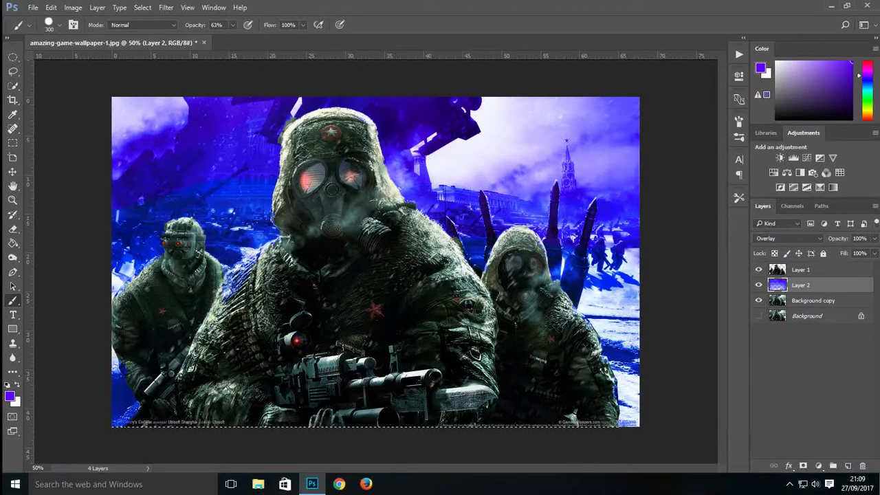
{"action": "left_click", "coordinate": [59, 25]}
{"action": "left_click", "coordinate": [114, 72]}
{"action": "left_click", "coordinate": [77, 131]}
{"action": "key", "text": "Return"}
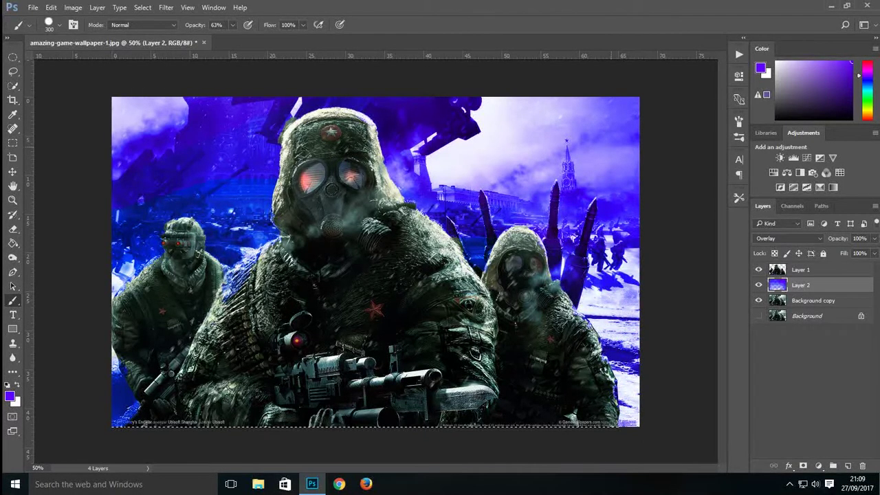
Step: Set the foreground colour to magenta #ea00ff
{"action": "left_click", "coordinate": [9, 396]}
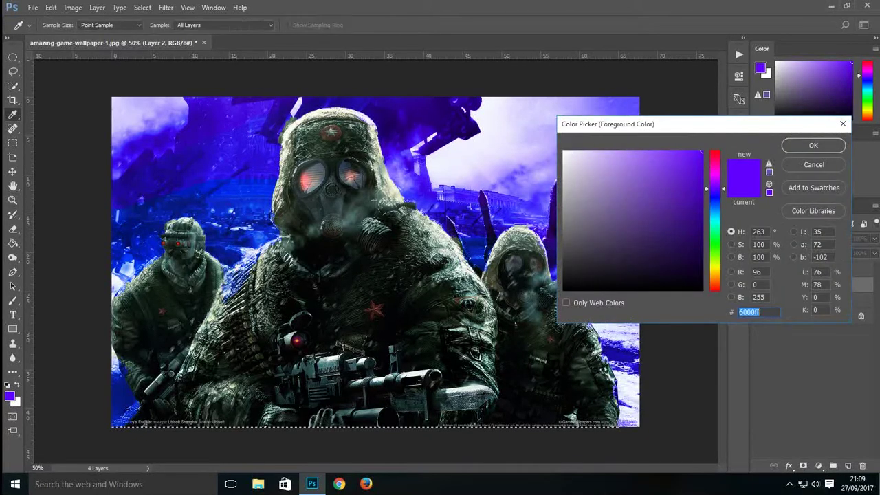
{"action": "type", "text": "a200ff"}
{"action": "type", "text": "de00ff"}
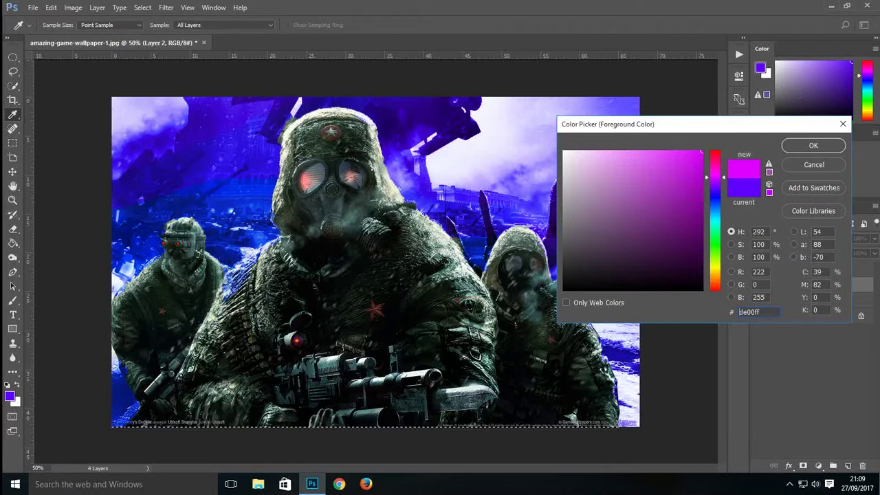
{"action": "type", "text": "a800ff"}
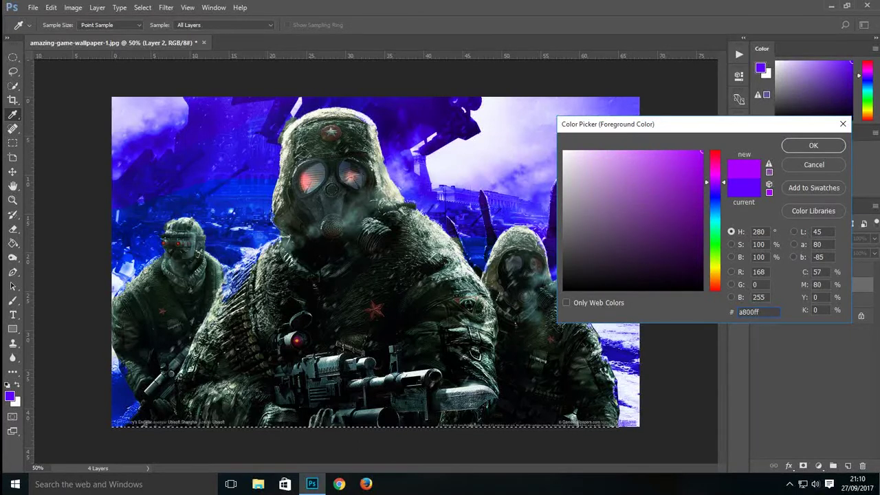
{"action": "type", "text": "ea00ff"}
{"action": "key", "text": "Return"}
Step: Switch to a soft round 300 px brush and paint magenta over the sky on both sides of the central soldier
{"action": "mouse_move", "coordinate": [124, 241]}
{"action": "left_mouse_down"}
{"action": "mouse_move", "coordinate": [156, 144]}
{"action": "mouse_move", "coordinate": [148, 179]}
{"action": "mouse_move", "coordinate": [224, 110]}
{"action": "mouse_move", "coordinate": [330, 72]}
{"action": "left_mouse_up"}
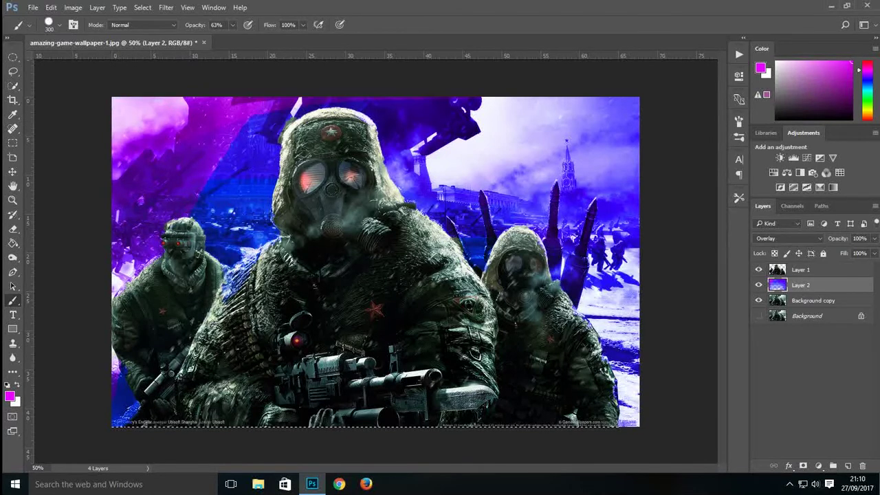
{"action": "left_click", "coordinate": [59, 25]}
{"action": "left_click", "coordinate": [61, 107]}
{"action": "mouse_move", "coordinate": [249, 148]}
{"action": "left_mouse_down"}
{"action": "mouse_move", "coordinate": [230, 185]}
{"action": "mouse_move", "coordinate": [327, 109]}
{"action": "left_mouse_up"}
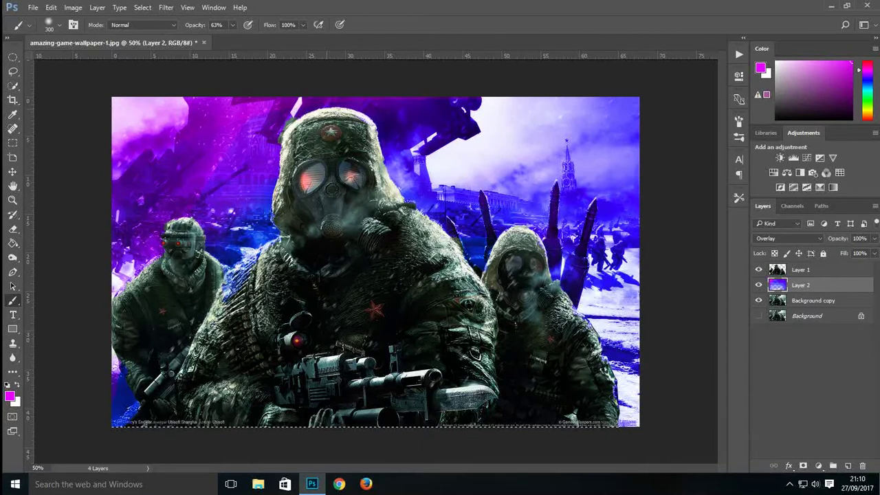
{"action": "mouse_move", "coordinate": [498, 113]}
{"action": "left_mouse_down"}
{"action": "mouse_move", "coordinate": [588, 148]}
{"action": "mouse_move", "coordinate": [613, 103]}
{"action": "mouse_move", "coordinate": [627, 162]}
{"action": "left_mouse_up"}
{"action": "left_click_drag", "start_coordinate": [688, 435], "coordinate": [675, 428]}
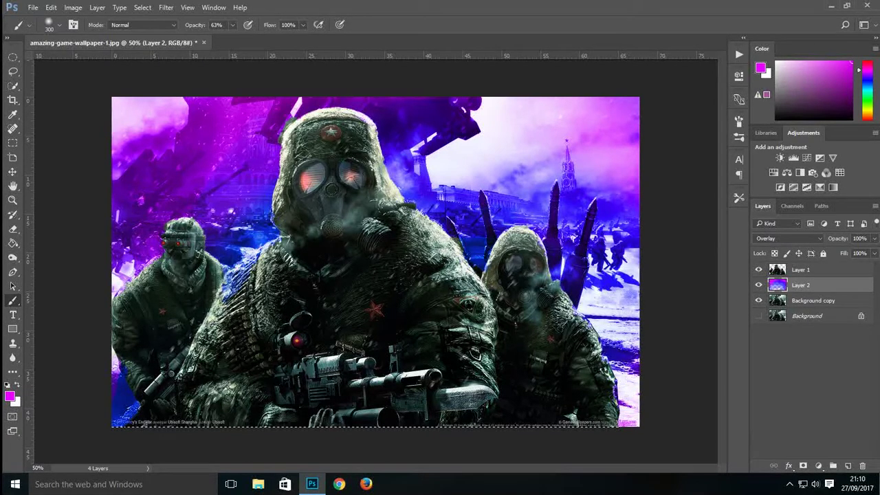
Step: Set the foreground colour to blue-violet #5a00ff for the background paint
{"action": "left_click", "coordinate": [9, 396]}
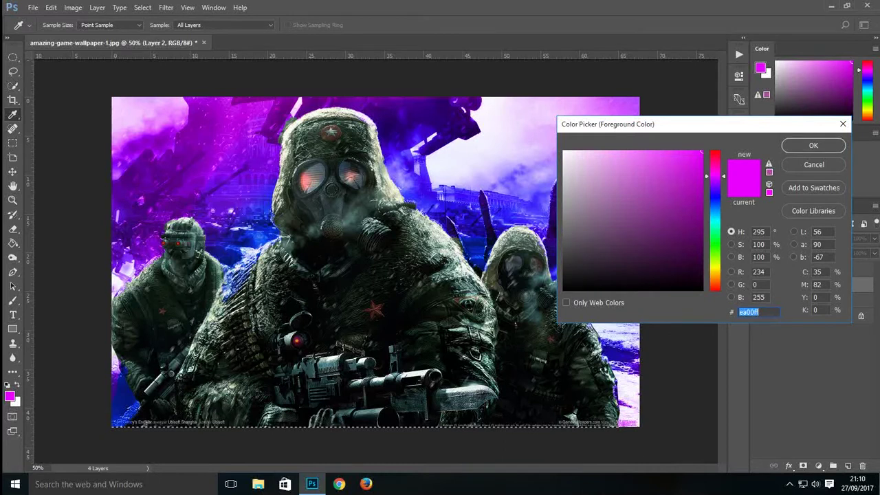
{"action": "left_click", "coordinate": [715, 217]}
{"action": "left_click_drag", "start_coordinate": [715, 216], "coordinate": [715, 190]}
{"action": "key", "text": "Return"}
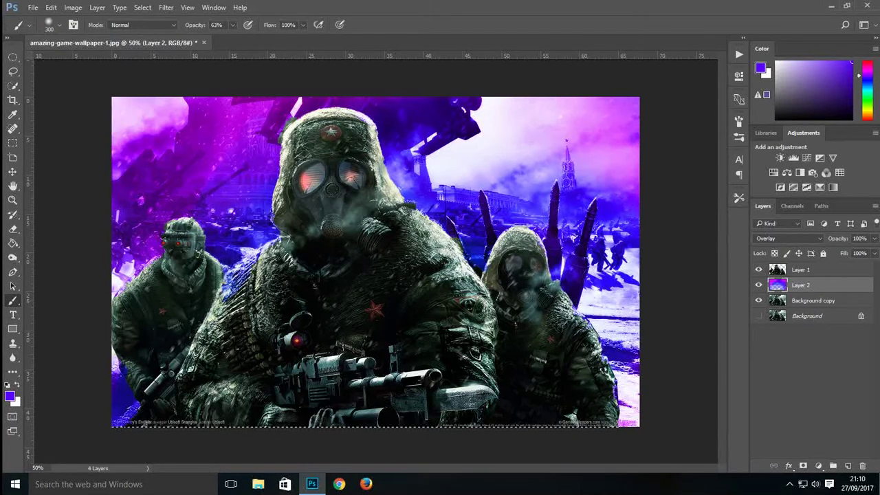
Step: Add a new layer above Layer 1 and set the foreground colour to red #ff0000
{"action": "left_click", "coordinate": [802, 269]}
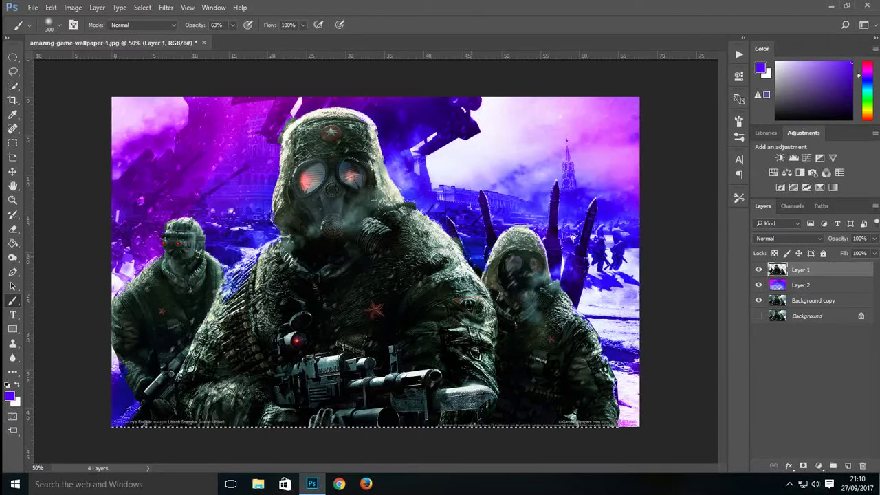
{"action": "left_click", "coordinate": [848, 466]}
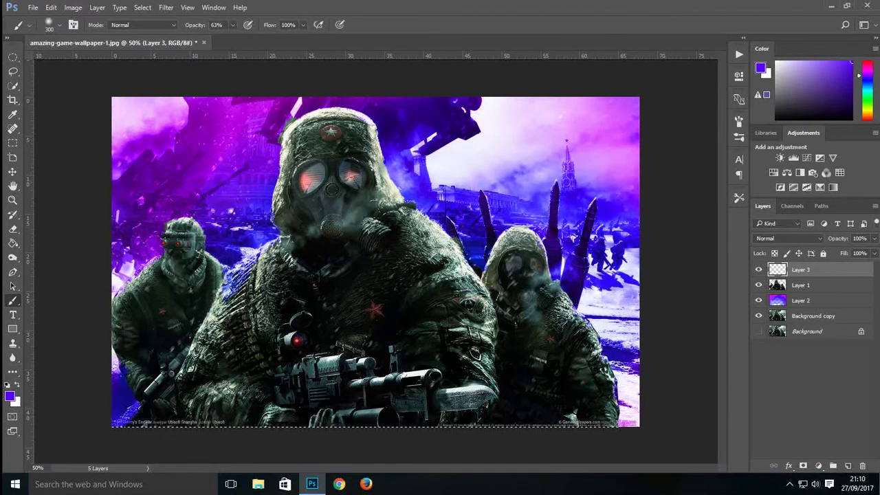
{"action": "left_click", "coordinate": [10, 396]}
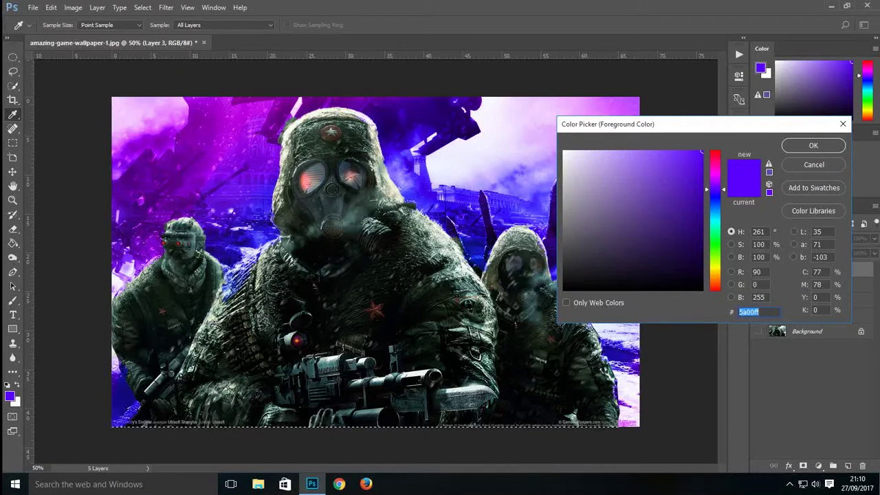
{"action": "type", "text": "ff0000"}
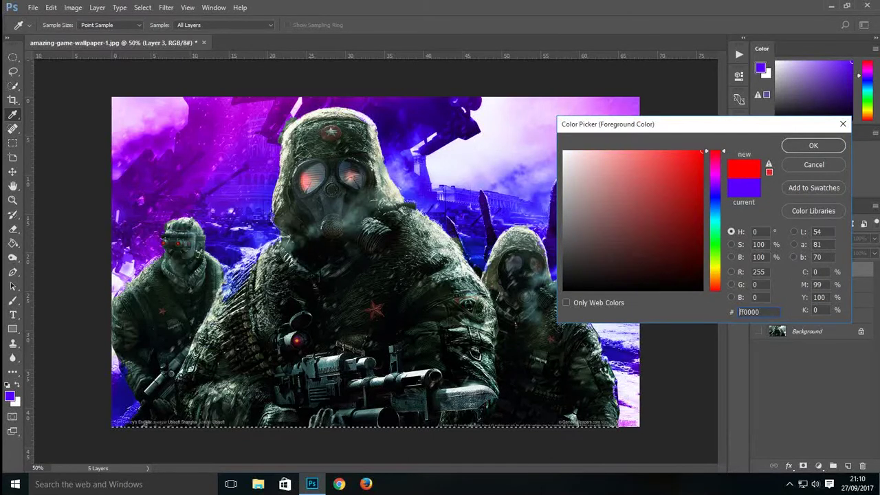
{"action": "key", "text": "Return"}
Step: Paint a red band across the lower edge of the image and set its layer's blend mode to Overlay
{"action": "left_click_drag", "start_coordinate": [204, 392], "coordinate": [505, 392]}
{"action": "left_click_drag", "start_coordinate": [95, 396], "coordinate": [633, 388]}
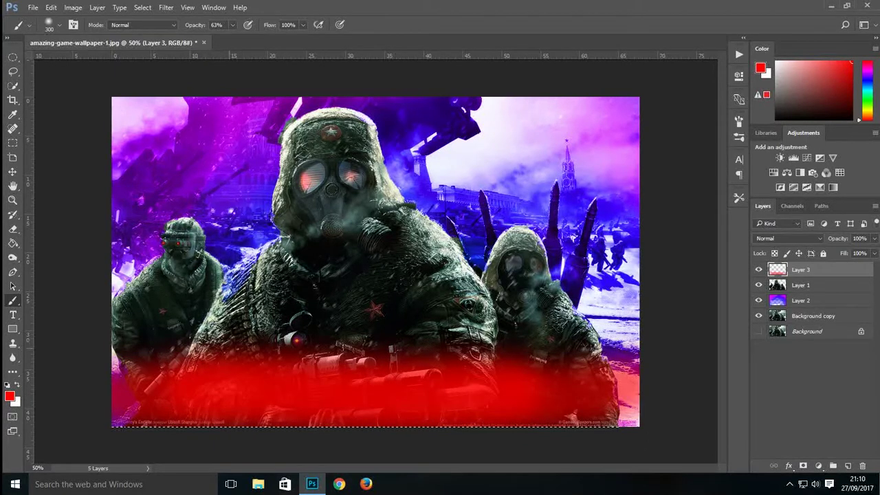
{"action": "left_click", "coordinate": [789, 238]}
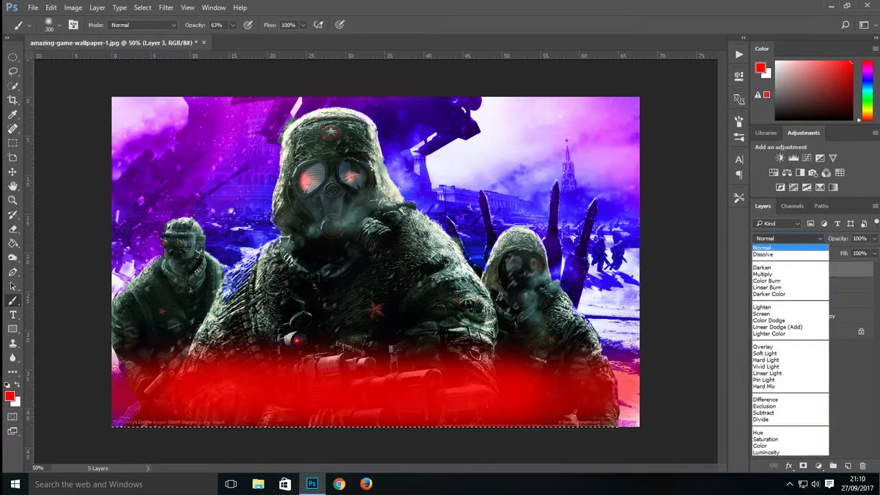
{"action": "left_click", "coordinate": [777, 344]}
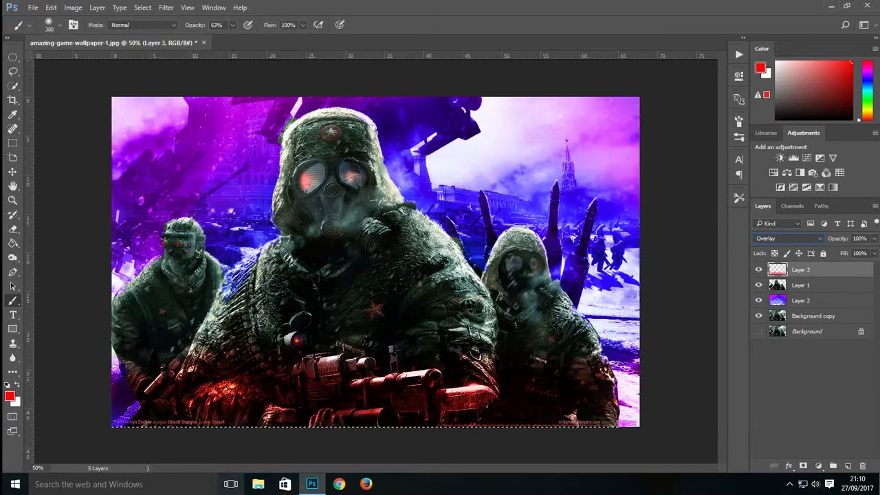
Step: Try a black brush stroke across the soldiers' torsos above the red band
{"action": "key", "text": "d"}
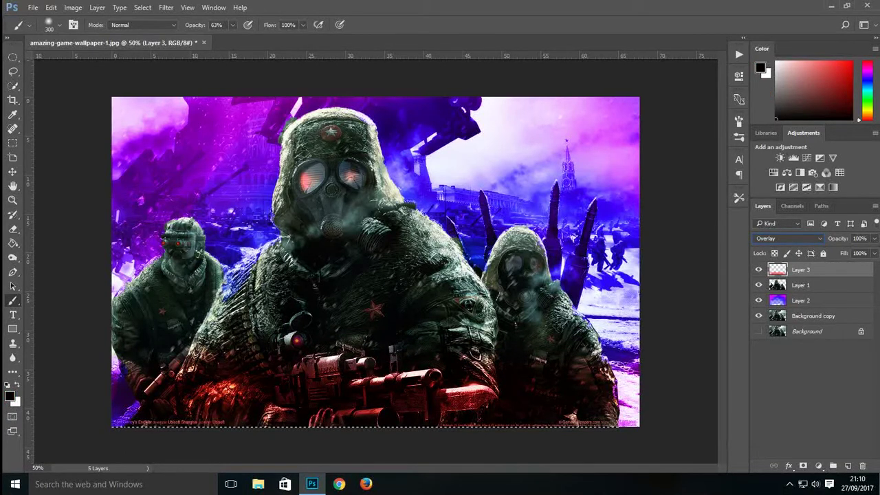
{"action": "left_click", "coordinate": [10, 396]}
{"action": "left_click_drag", "start_coordinate": [715, 218], "coordinate": [715, 226]}
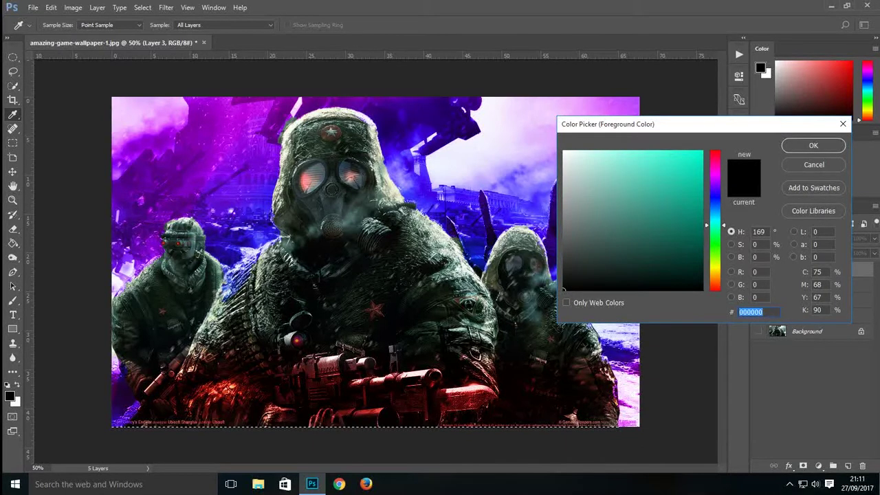
{"action": "left_click", "coordinate": [814, 145]}
{"action": "left_click_drag", "start_coordinate": [181, 341], "coordinate": [593, 339]}
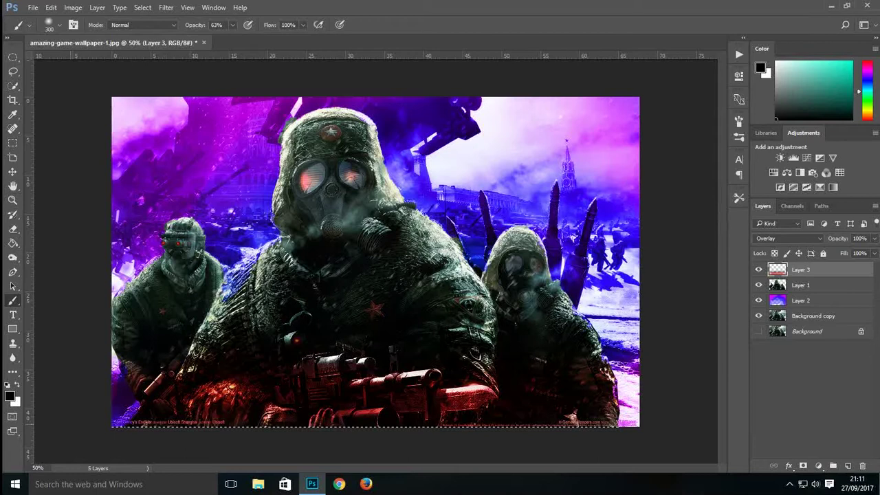
Step: Undo the black stroke and paint cyan #00f6ff across the soldiers' torsos and the rifle instead
{"action": "left_click", "coordinate": [10, 396]}
{"action": "type", "text": "00f6ff"}
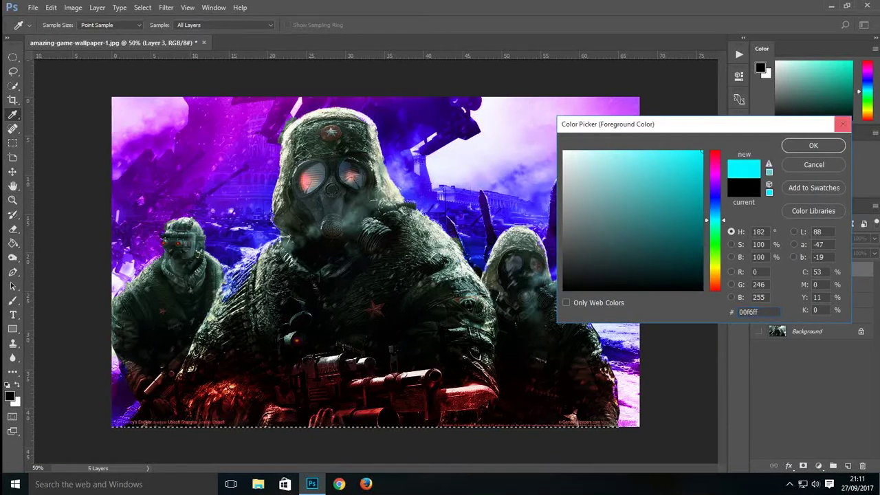
{"action": "left_click", "coordinate": [843, 124]}
{"action": "key", "text": "ctrl+z"}
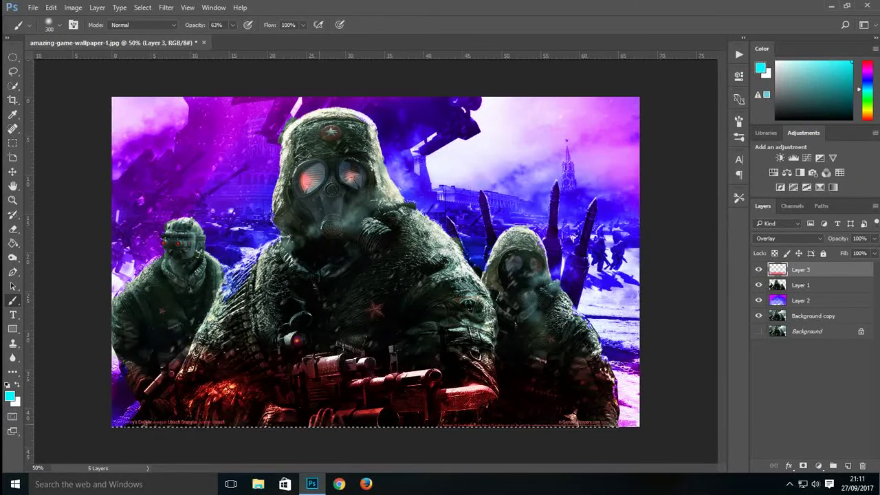
{"action": "left_click_drag", "start_coordinate": [154, 354], "coordinate": [612, 376]}
{"action": "mouse_move", "coordinate": [183, 321]}
{"action": "left_mouse_down"}
{"action": "mouse_move", "coordinate": [261, 313]}
{"action": "mouse_move", "coordinate": [584, 331]}
{"action": "left_mouse_up"}
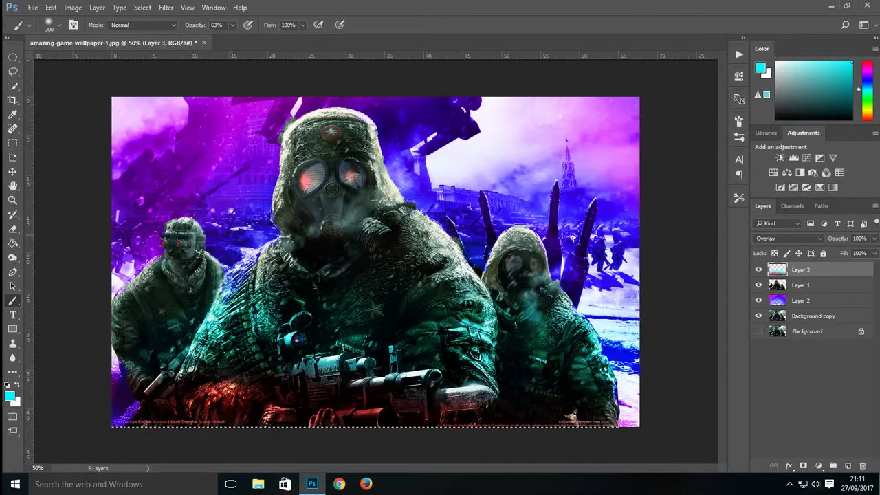
Step: Set the foreground colour to purple #a800ff and paint over the left soldier
{"action": "left_click", "coordinate": [10, 395]}
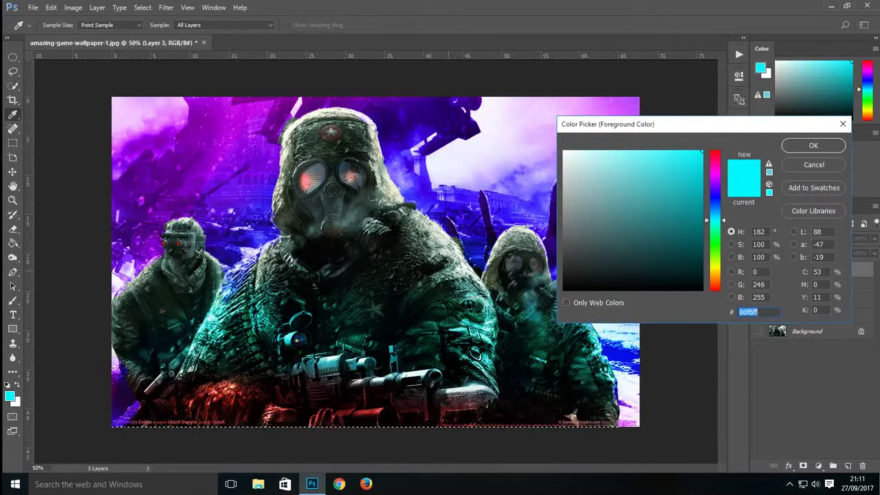
{"action": "type", "text": "a800ff"}
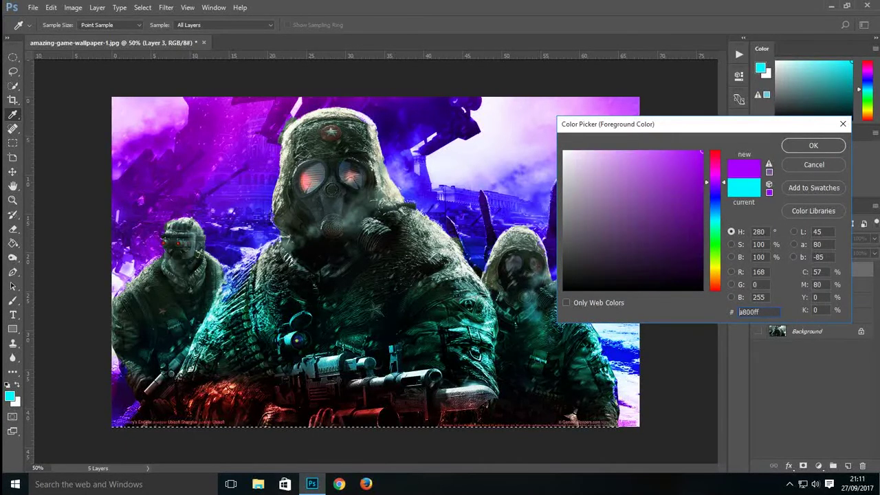
{"action": "left_click", "coordinate": [813, 145]}
{"action": "left_click_drag", "start_coordinate": [199, 279], "coordinate": [169, 286]}
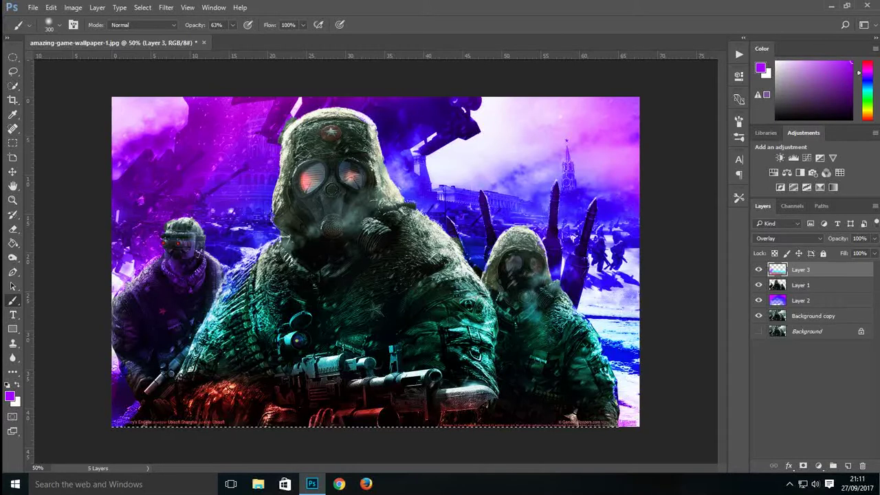
Step: Swap the foreground to white and dab highlights on the central soldier's rifle and gas mask lens
{"action": "key", "text": "x"}
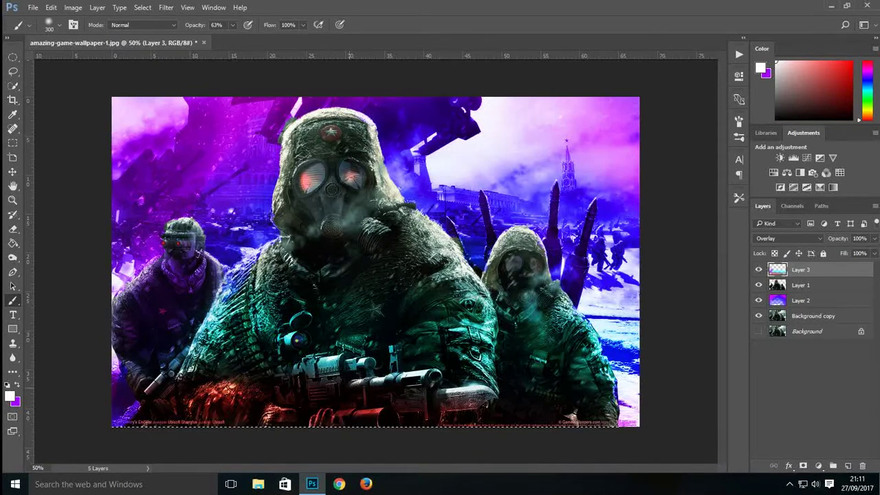
{"action": "left_click", "coordinate": [352, 386]}
{"action": "left_click", "coordinate": [353, 386]}
{"action": "left_click", "coordinate": [353, 386]}
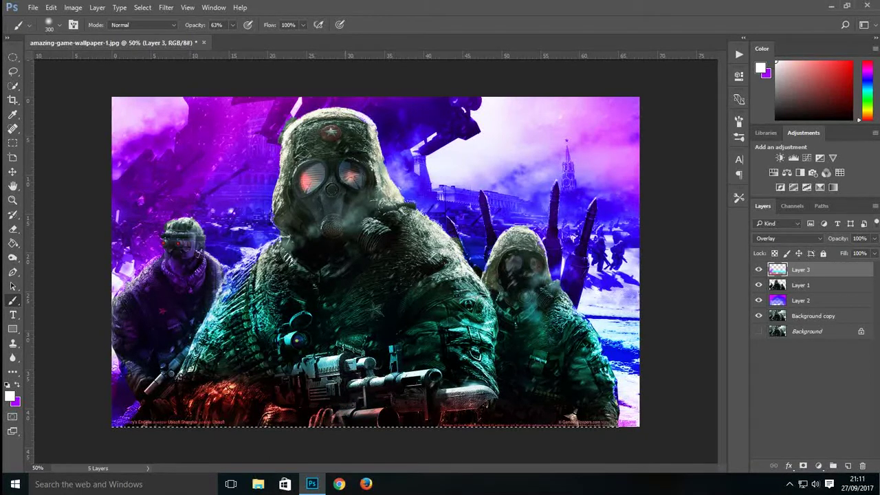
{"action": "left_click", "coordinate": [321, 175]}
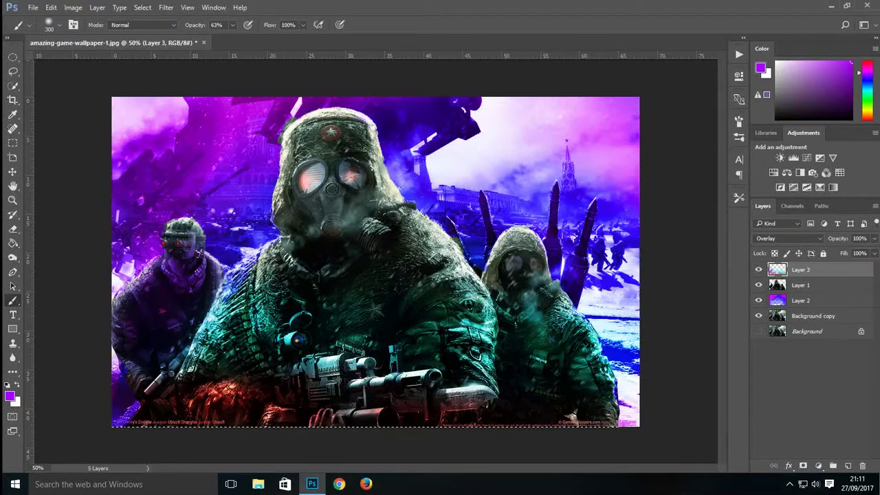
Step: Swap the colours back and set the foreground colour to green #00ffa2
{"action": "key", "text": "x"}
{"action": "left_click", "coordinate": [10, 396]}
{"action": "type", "text": "00f6ff"}
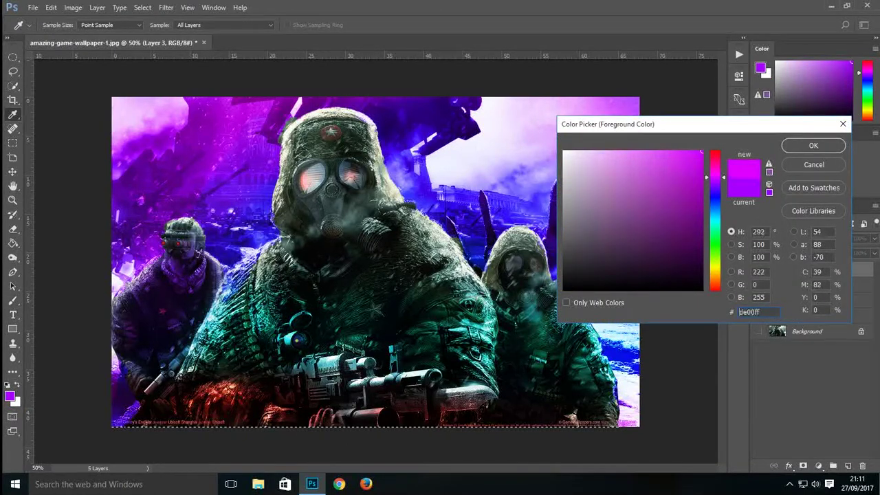
{"action": "left_click_drag", "start_coordinate": [716, 220], "coordinate": [716, 230]}
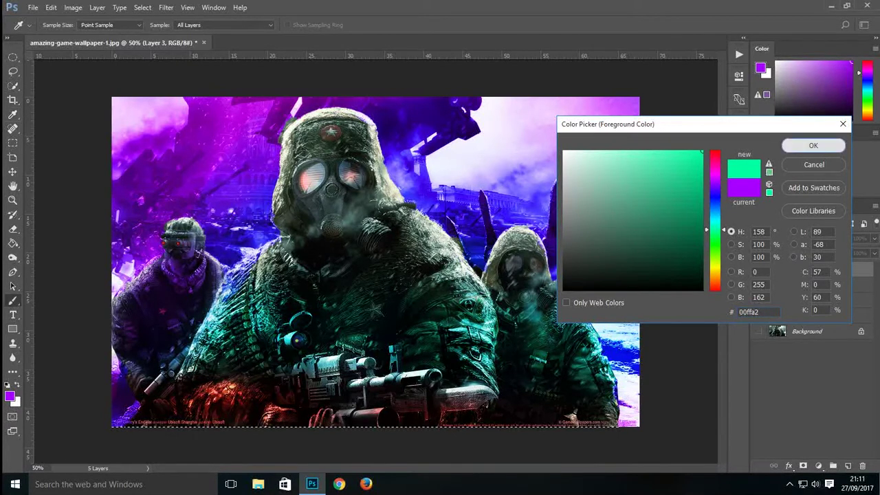
{"action": "key", "text": "Return"}
Step: Brush green over the central soldier's head and chest and over the faces of the two side soldiers
{"action": "mouse_move", "coordinate": [260, 168]}
{"action": "left_mouse_down"}
{"action": "mouse_move", "coordinate": [361, 175]}
{"action": "mouse_move", "coordinate": [440, 261]}
{"action": "left_mouse_up"}
{"action": "left_click_drag", "start_coordinate": [545, 275], "coordinate": [524, 277]}
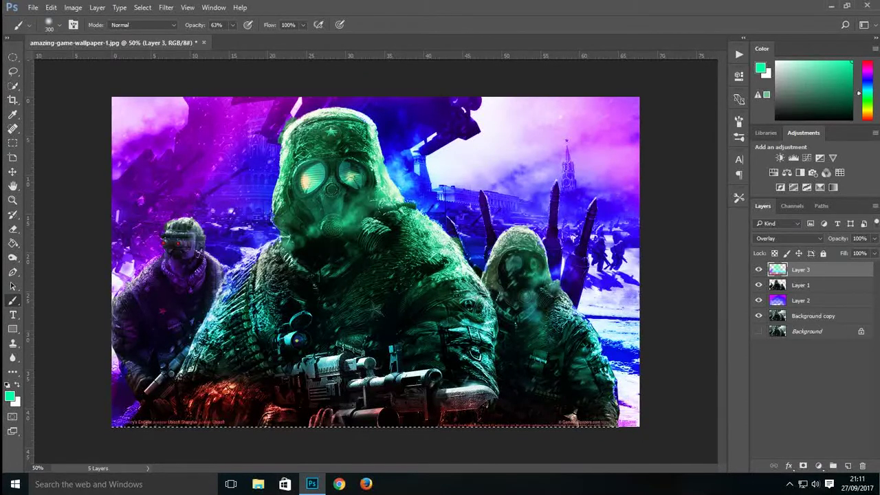
{"action": "left_click_drag", "start_coordinate": [181, 232], "coordinate": [175, 264]}
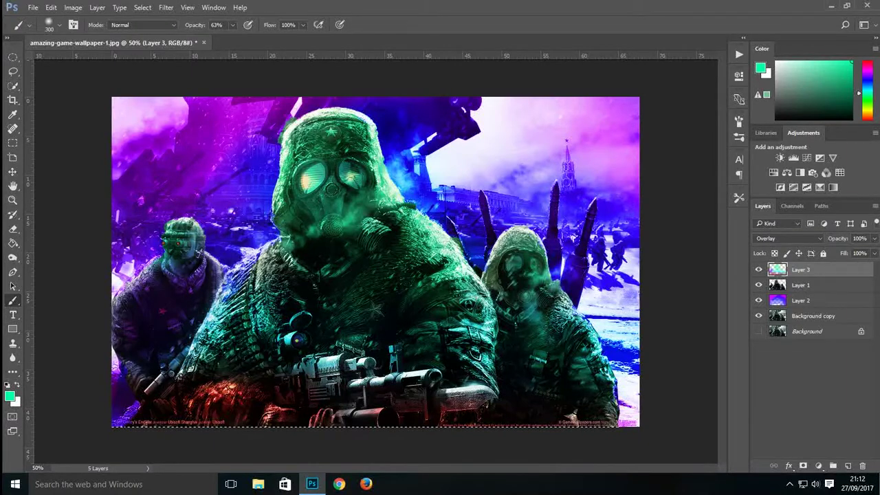
Step: Set the foreground colour to yellow #f6ff00 and paint it over the central soldier's goggles and chest
{"action": "left_click", "coordinate": [10, 396]}
{"action": "type", "text": "f6ff00"}
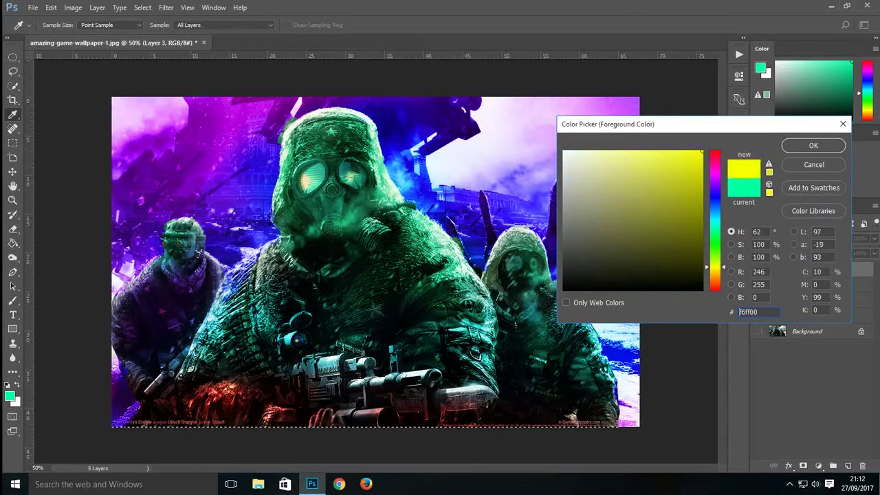
{"action": "key", "text": "Return"}
{"action": "mouse_move", "coordinate": [361, 184]}
{"action": "left_mouse_down"}
{"action": "mouse_move", "coordinate": [322, 153]}
{"action": "mouse_move", "coordinate": [311, 176]}
{"action": "left_mouse_up"}
{"action": "left_click", "coordinate": [343, 292]}
Step: Set the foreground colour to orange #ffc000 and dab it on the central soldier's forearm and rifle
{"action": "left_click", "coordinate": [9, 396]}
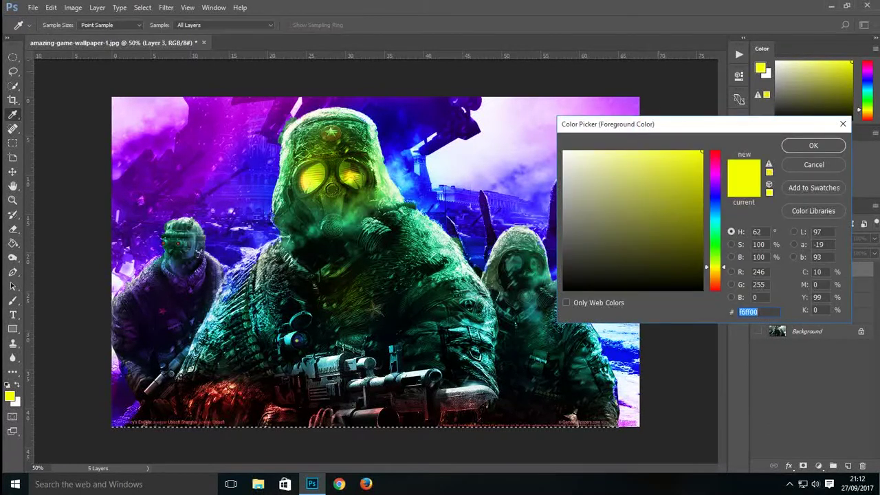
{"action": "type", "text": "ffc000"}
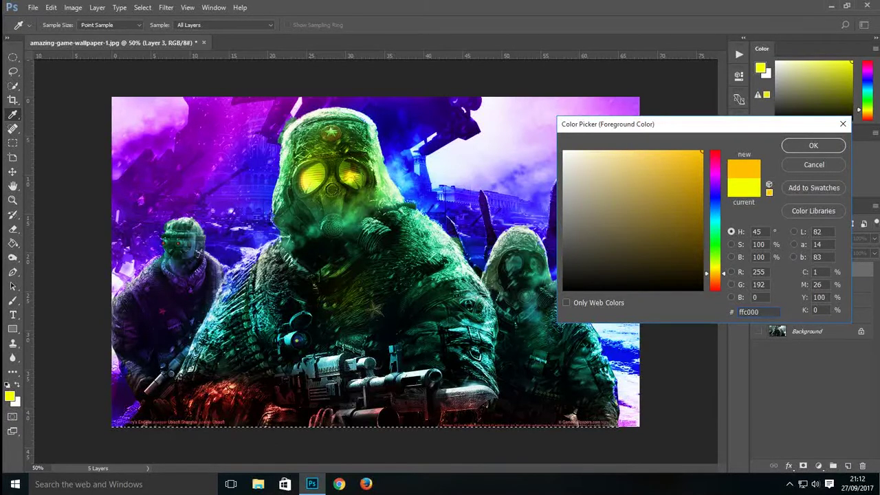
{"action": "left_click", "coordinate": [814, 145]}
{"action": "left_click", "coordinate": [469, 326]}
{"action": "left_click", "coordinate": [445, 382]}
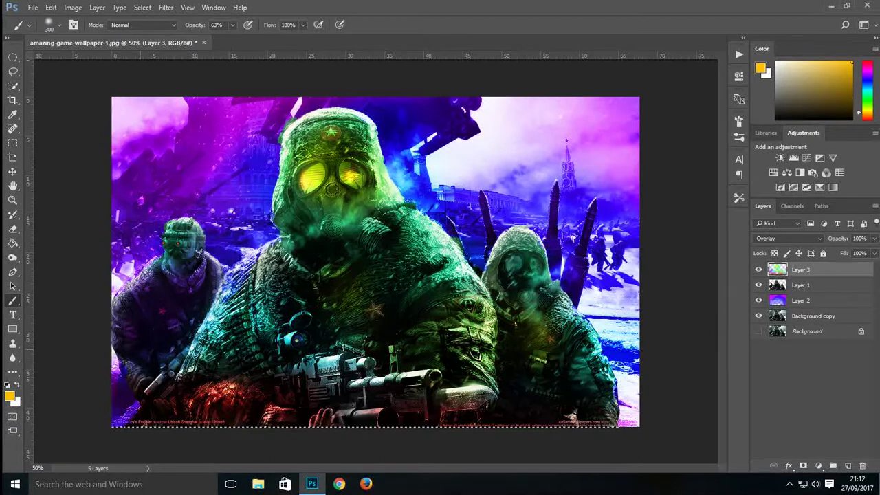
Step: Dab the orange brush over the central soldier's sleeve beside the left soldier and over the right soldier's masked head
{"action": "left_click", "coordinate": [202, 318]}
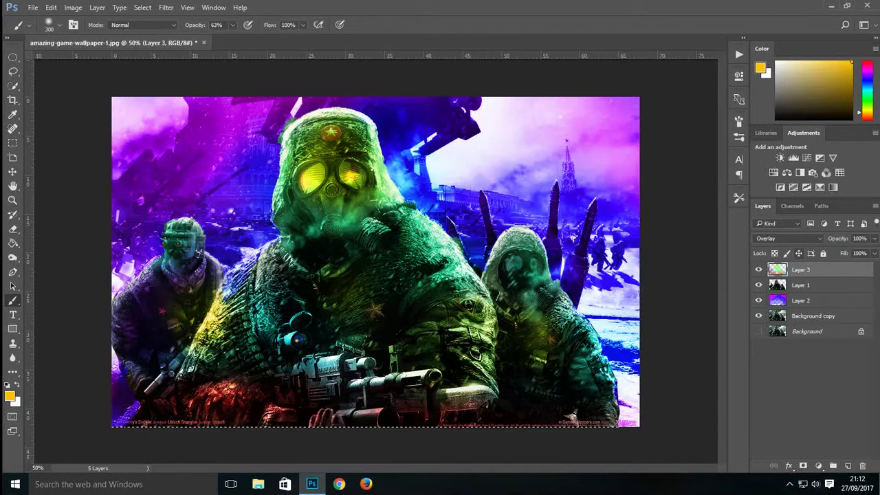
{"action": "left_click", "coordinate": [515, 249]}
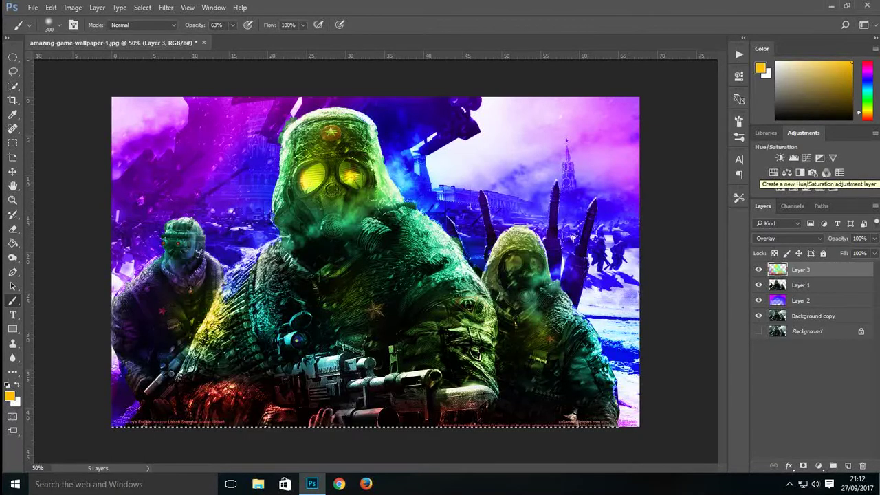
Step: Add a Color Balance adjustment layer with midtones at Cyan-Red +18, Magenta-Green -20 and Yellow-Blue -9
{"action": "left_click", "coordinate": [787, 172]}
{"action": "mouse_move", "coordinate": [629, 170]}
{"action": "left_mouse_down"}
{"action": "mouse_move", "coordinate": [645, 170]}
{"action": "mouse_move", "coordinate": [632, 170]}
{"action": "mouse_move", "coordinate": [639, 151]}
{"action": "mouse_move", "coordinate": [605, 152]}
{"action": "mouse_move", "coordinate": [644, 132]}
{"action": "mouse_move", "coordinate": [627, 132]}
{"action": "mouse_move", "coordinate": [644, 132]}
{"action": "mouse_move", "coordinate": [610, 152]}
{"action": "mouse_move", "coordinate": [628, 151]}
{"action": "mouse_move", "coordinate": [620, 151]}
{"action": "mouse_move", "coordinate": [638, 170]}
{"action": "mouse_move", "coordinate": [612, 170]}
{"action": "mouse_move", "coordinate": [625, 170]}
{"action": "left_mouse_up"}
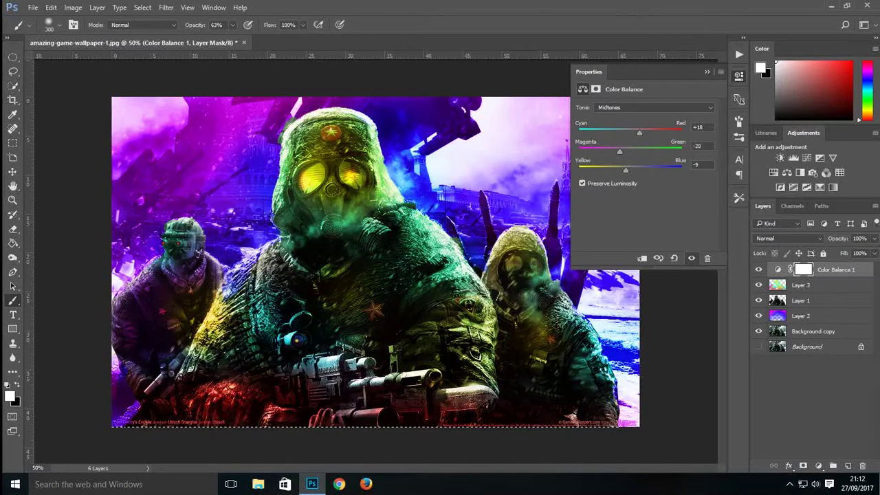
{"action": "left_click", "coordinate": [707, 72]}
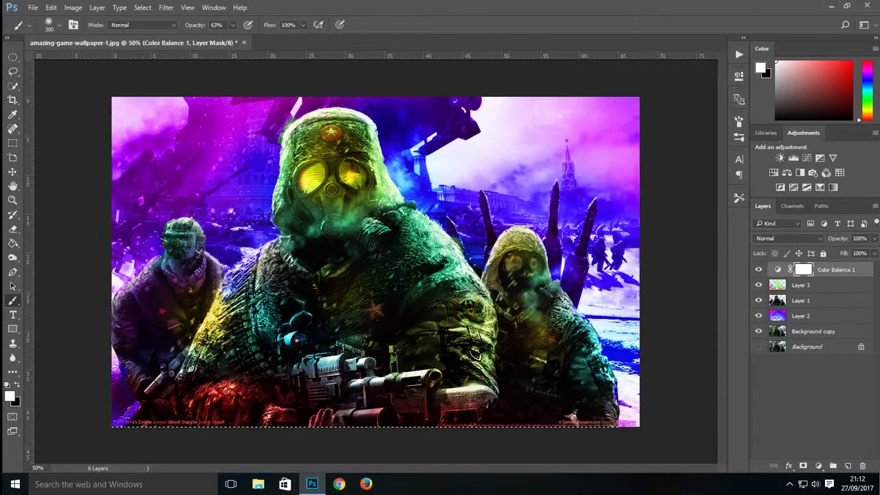
Step: Add a Curves adjustment layer and shape the RGB curve into an S by raising the highlights and lowering the shadows
{"action": "left_click", "coordinate": [794, 157]}
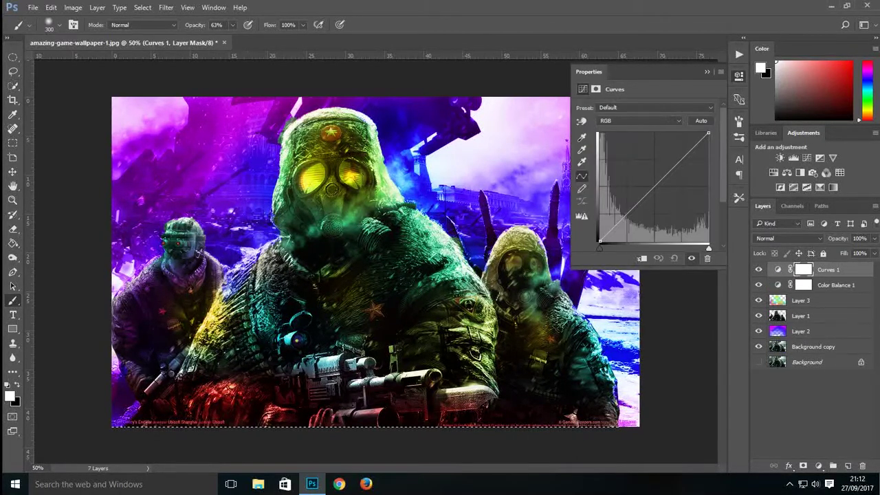
{"action": "left_click_drag", "start_coordinate": [654, 188], "coordinate": [673, 154]}
{"action": "left_click", "coordinate": [623, 227]}
{"action": "left_click_drag", "start_coordinate": [623, 227], "coordinate": [626, 230]}
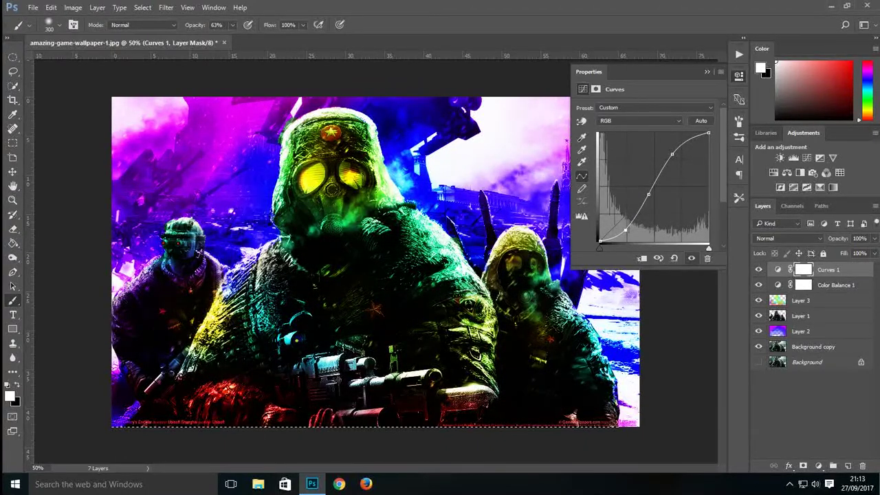
{"action": "left_click", "coordinate": [707, 71]}
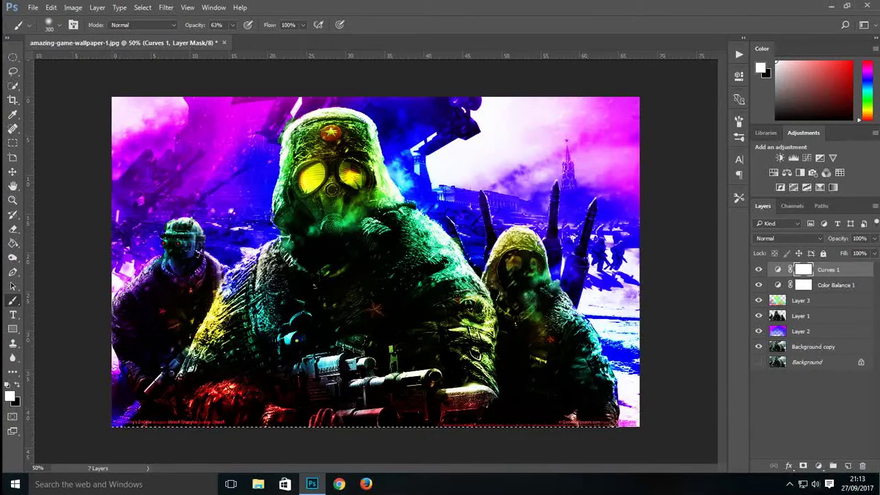
Step: Dab white highlights over the rifle, the central soldier's mask and both side soldiers on a new layer set to Overlay
{"action": "left_click", "coordinate": [849, 466]}
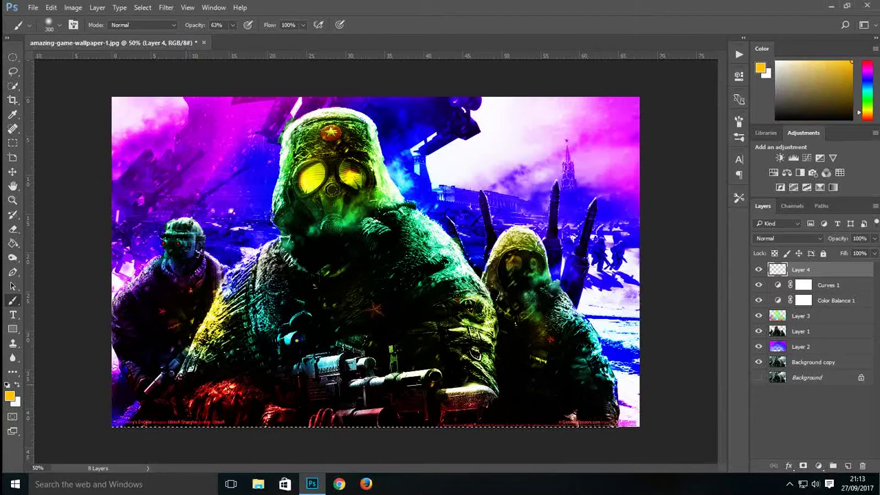
{"action": "key", "text": "x"}
{"action": "left_click", "coordinate": [380, 372]}
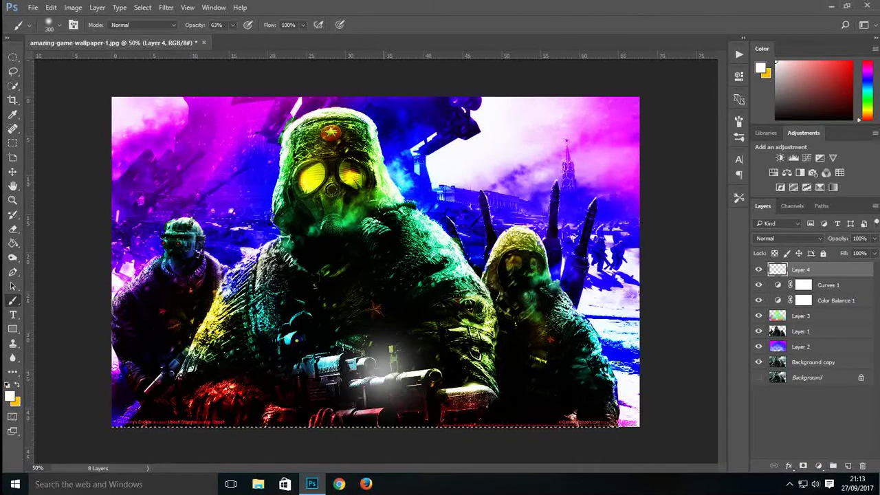
{"action": "left_click", "coordinate": [345, 193]}
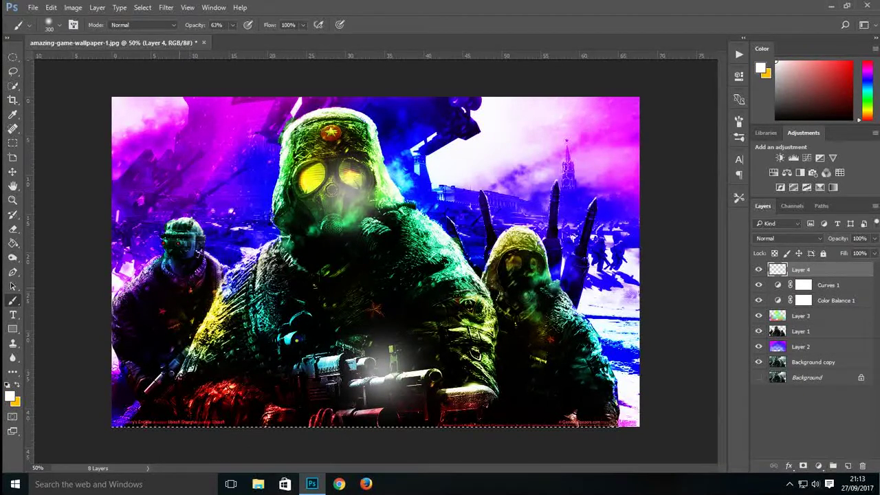
{"action": "left_click", "coordinate": [176, 291]}
{"action": "left_click", "coordinate": [551, 291]}
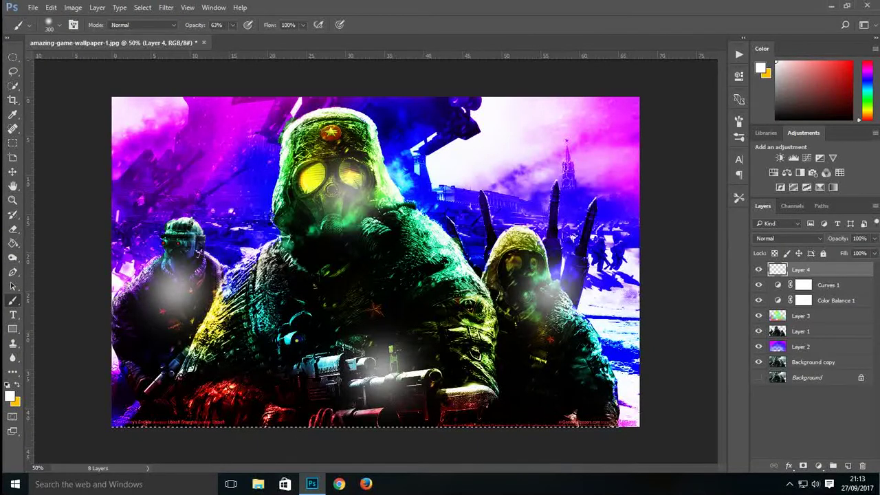
{"action": "left_click", "coordinate": [787, 238]}
{"action": "left_click", "coordinate": [764, 346]}
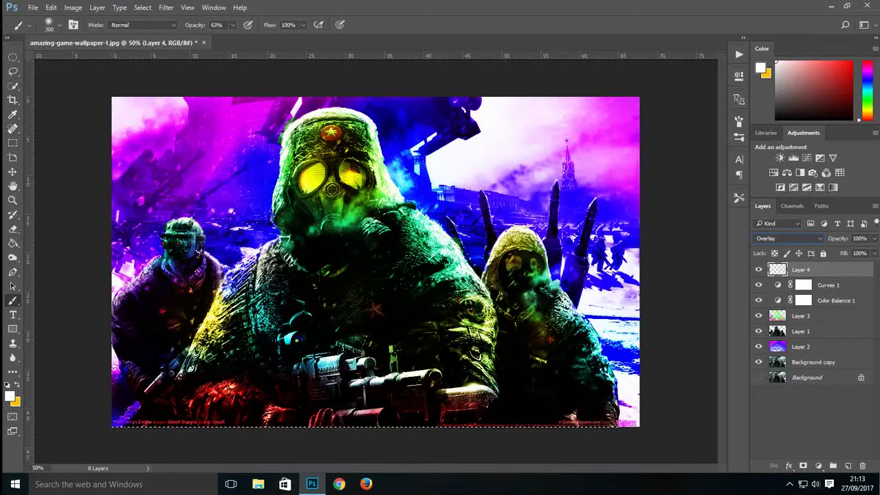
Step: Group all the layers above the locked Background, from Background copy up to Layer 4
{"action": "left_click", "coordinate": [814, 363], "text": "ctrl"}
{"action": "left_click", "coordinate": [814, 347], "text": "ctrl"}
{"action": "left_click", "coordinate": [814, 331], "text": "ctrl"}
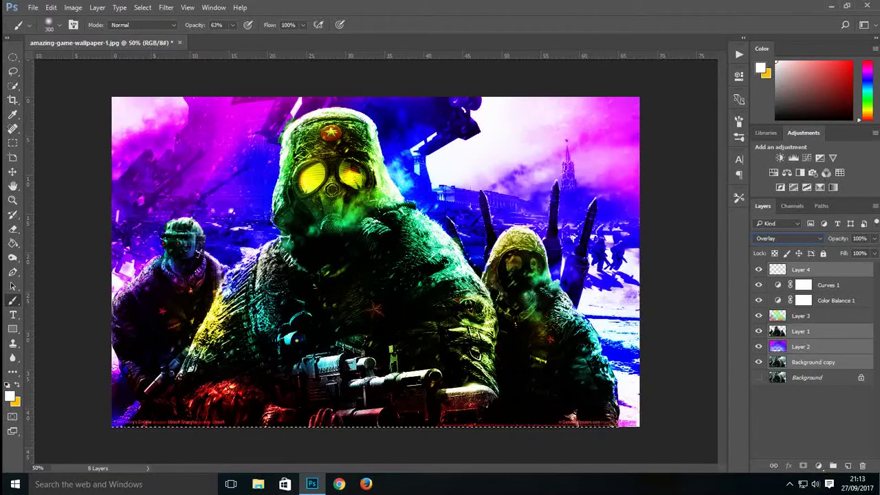
{"action": "left_click", "coordinate": [814, 316], "text": "ctrl"}
{"action": "left_click", "coordinate": [818, 301], "text": "ctrl"}
{"action": "left_click", "coordinate": [818, 284], "text": "ctrl"}
{"action": "right_click", "coordinate": [827, 285]}
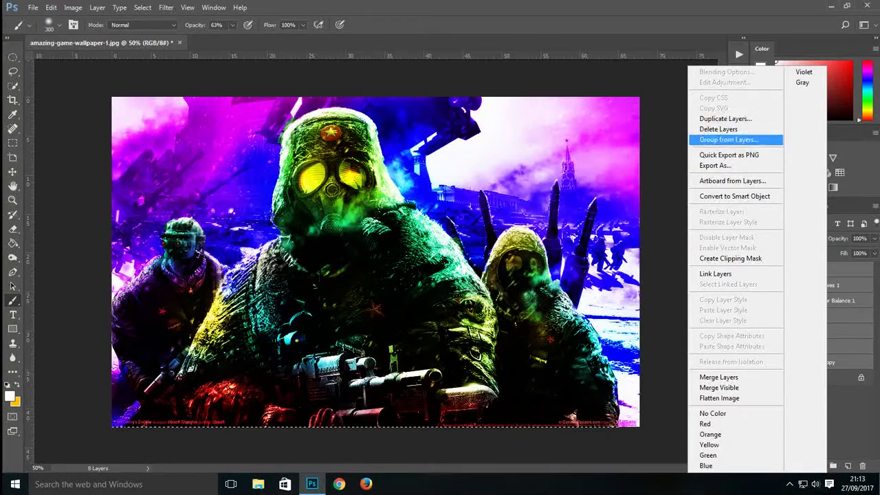
{"action": "left_click", "coordinate": [728, 140]}
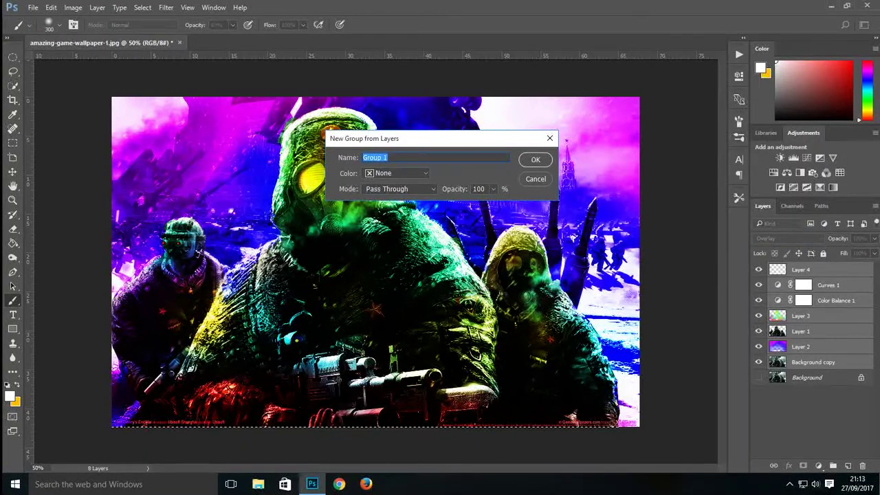
{"action": "key", "text": "Return"}
Step: Rename the new layer group as all
{"action": "double_click", "coordinate": [800, 269]}
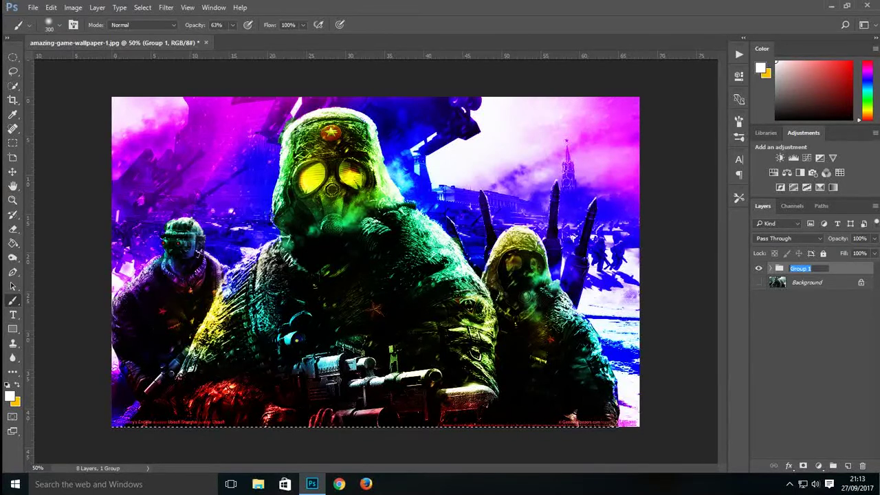
{"action": "type", "text": "all"}
{"action": "key", "text": "Return"}
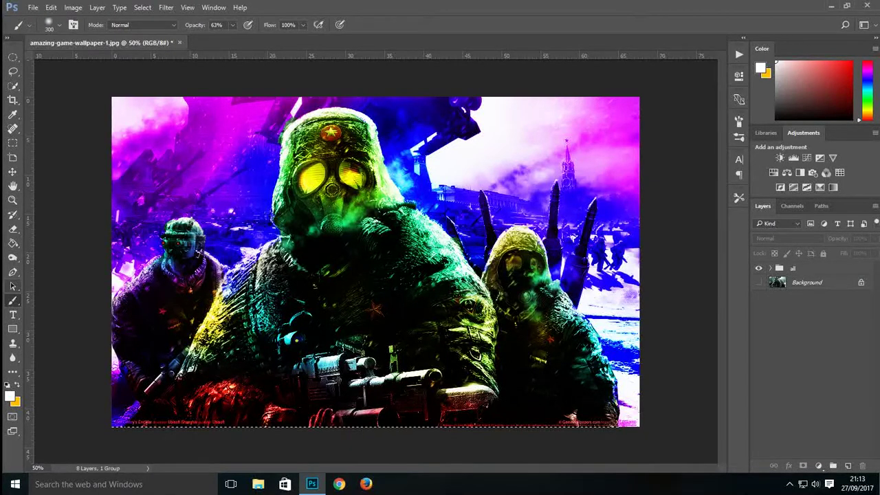
Step: Start a horizontal text layer on the central soldier's upper chest
{"action": "left_click", "coordinate": [12, 315]}
{"action": "left_click", "coordinate": [330, 259]}
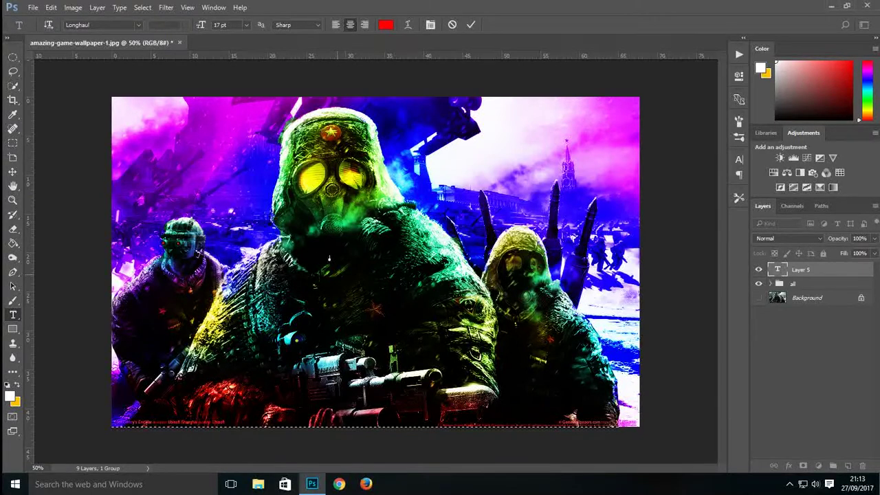
{"action": "type", "text": "gamingswa"}
{"action": "key", "text": "BackSpace"}
{"action": "key", "text": "BackSpace"}
{"action": "key", "text": "BackSpace"}
{"action": "key", "text": "BackSpace"}
{"action": "key", "text": "BackSpace"}
{"action": "key", "text": "BackSpace"}
{"action": "key", "text": "BackSpace"}
{"action": "key", "text": "BackSpace"}
{"action": "key", "text": "BackSpace"}
{"action": "key", "text": "BackSpace"}
Step: Set the text colour to white and enter the title COLOUR CORRECTION on the central soldier's chest
{"action": "left_click", "coordinate": [385, 25]}
{"action": "type", "text": "ffffff"}
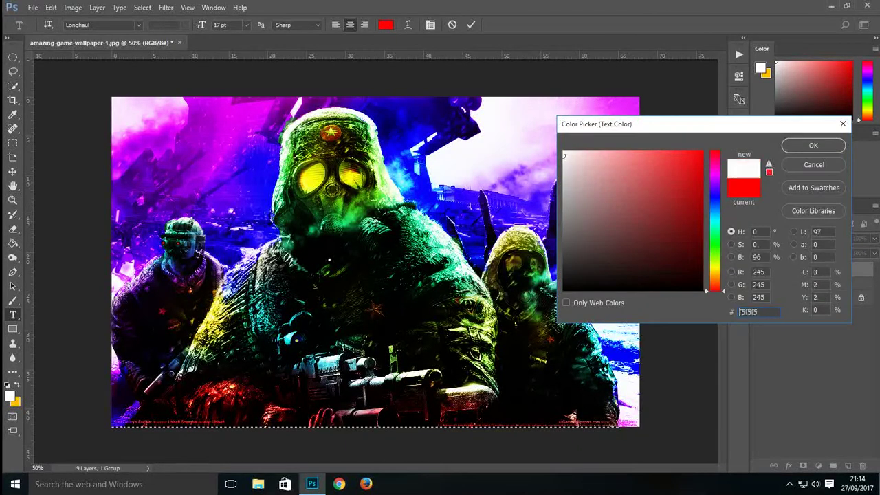
{"action": "key", "text": "Return"}
{"action": "type", "text": "COLOUR C"}
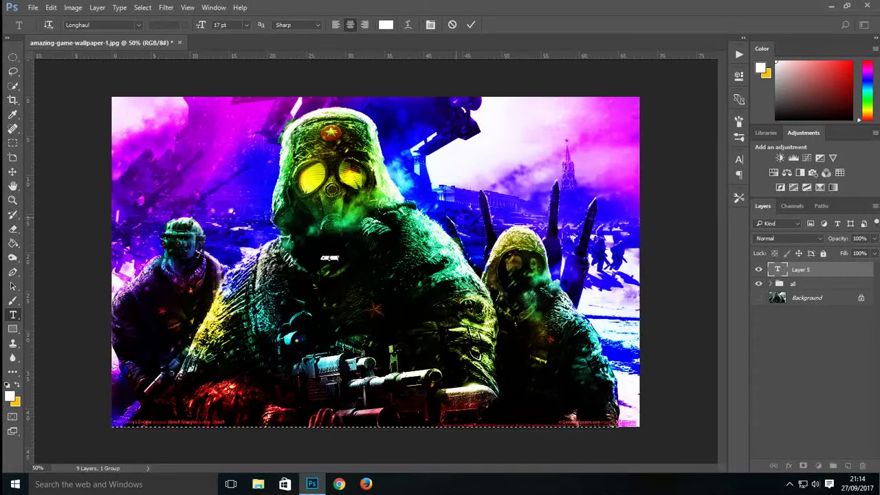
{"action": "type", "text": "ORRECTION"}
{"action": "left_click", "coordinate": [471, 25]}
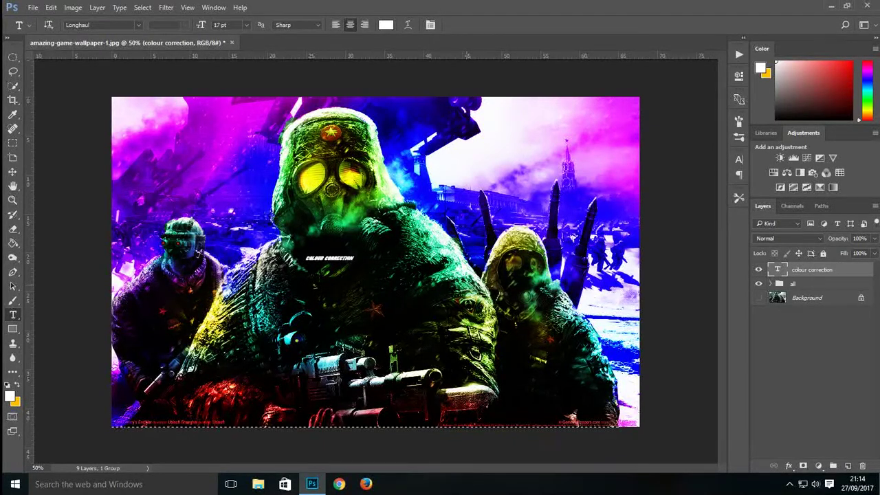
Step: Scale the COLOUR CORRECTION title to about 496% and centre it on the canvas at X 960 px, Y 600 px
{"action": "key", "text": "v"}
{"action": "key", "text": "ctrl+t"}
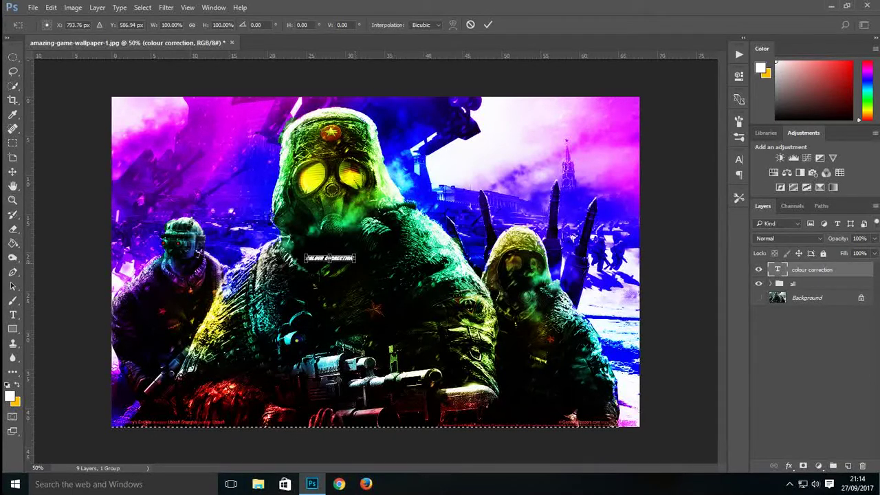
{"action": "left_click_drag", "start_coordinate": [358, 265], "coordinate": [572, 337]}
{"action": "left_click_drag", "start_coordinate": [518, 266], "coordinate": [473, 260]}
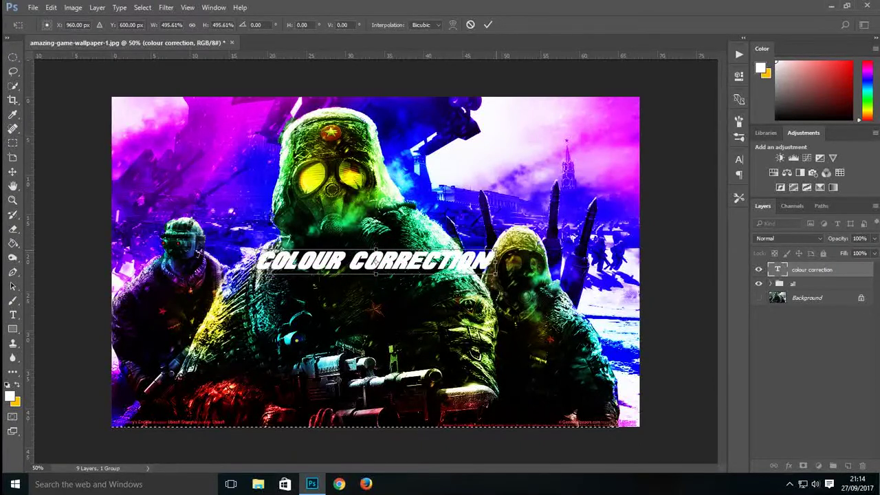
{"action": "key", "text": "Return"}
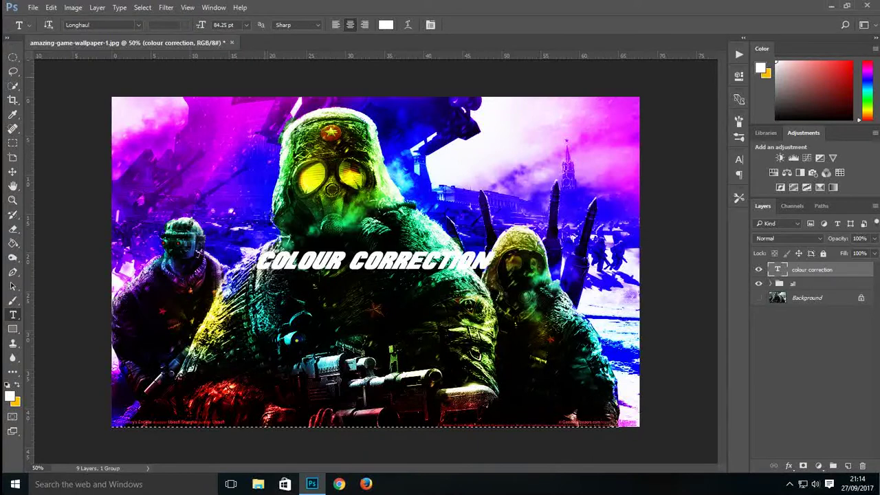
Step: Change the font of the whole COLOUR CORRECTION title to Nexa Bold
{"action": "mouse_move", "coordinate": [489, 261]}
{"action": "left_mouse_down"}
{"action": "mouse_move", "coordinate": [260, 261]}
{"action": "mouse_move", "coordinate": [490, 261]}
{"action": "left_mouse_up"}
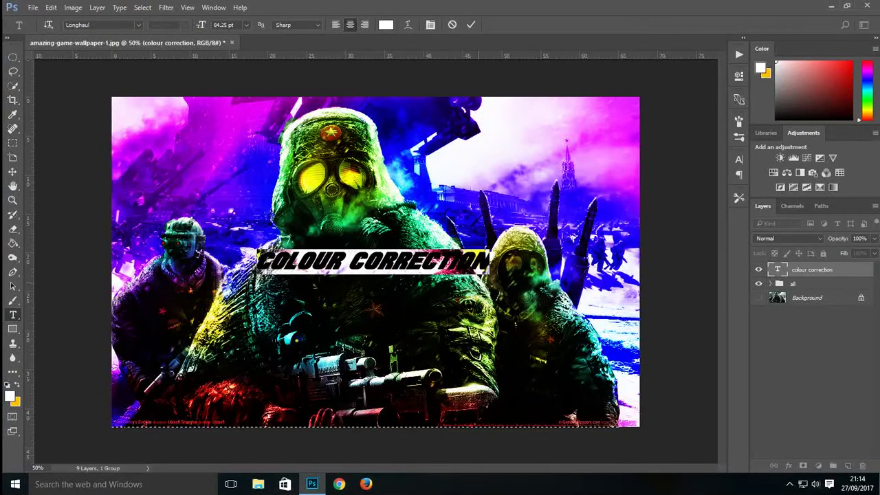
{"action": "left_click", "coordinate": [138, 26]}
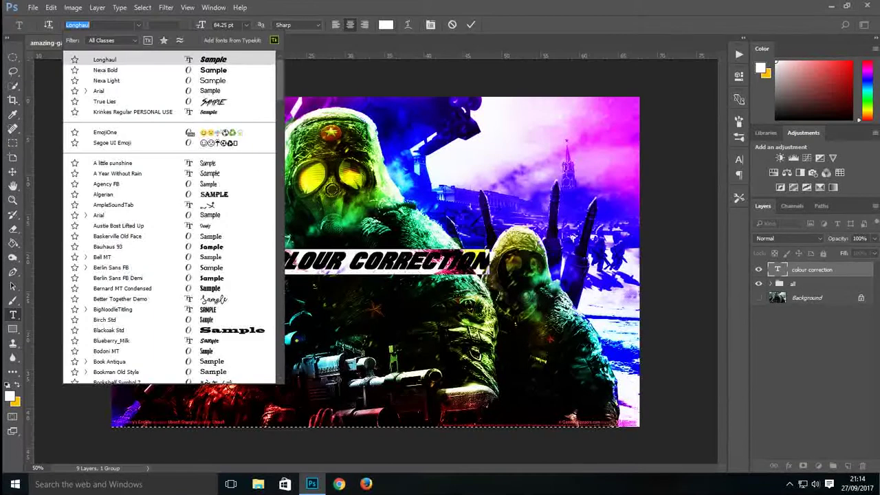
{"action": "type", "text": "nexa"}
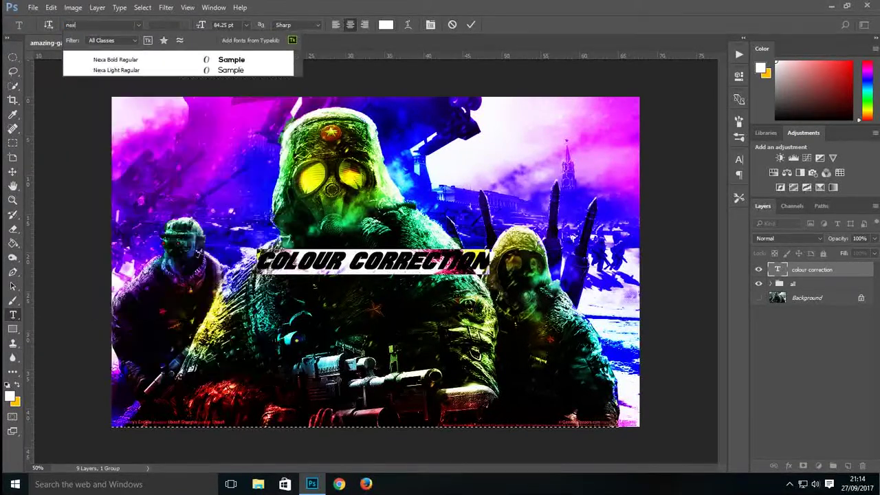
{"action": "key", "text": "Down"}
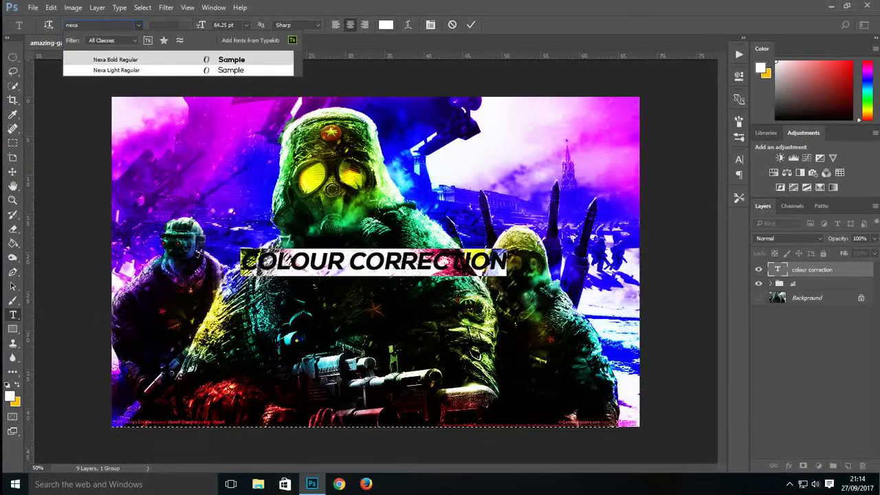
{"action": "key", "text": "Return"}
{"action": "left_click", "coordinate": [373, 271]}
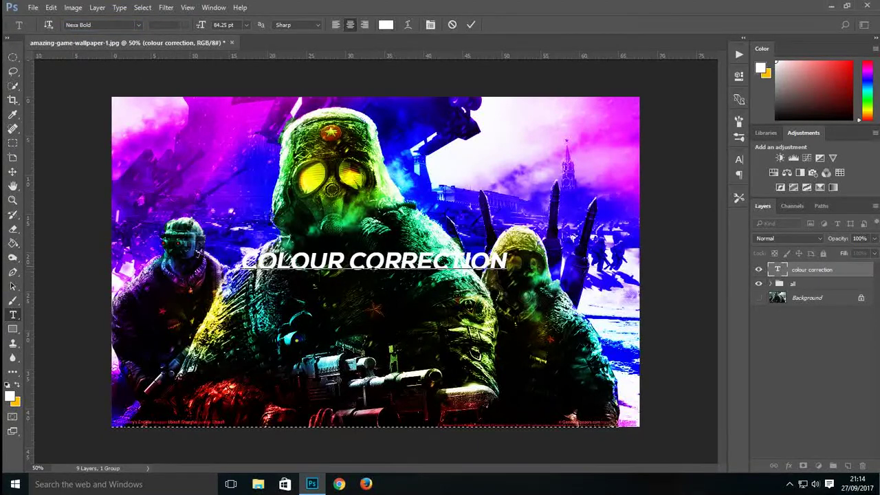
{"action": "key", "text": "ctrl+h"}
{"action": "key", "text": "ctrl+t"}
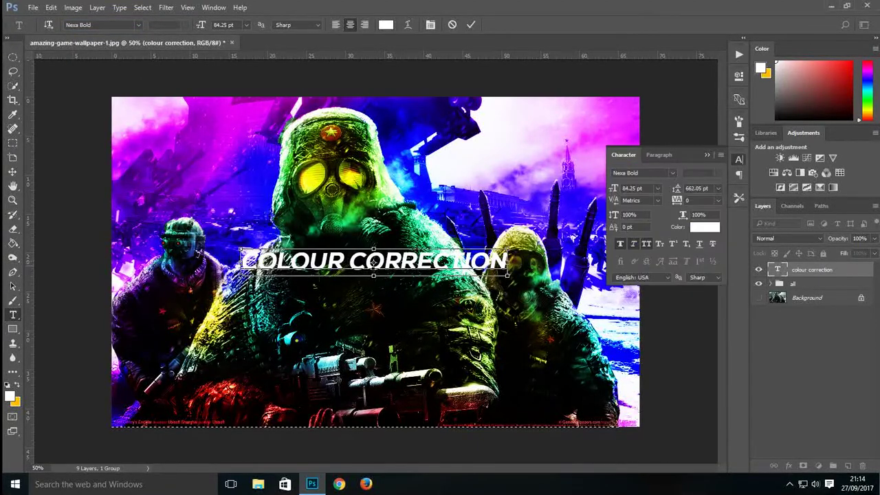
{"action": "key", "text": "ctrl+t"}
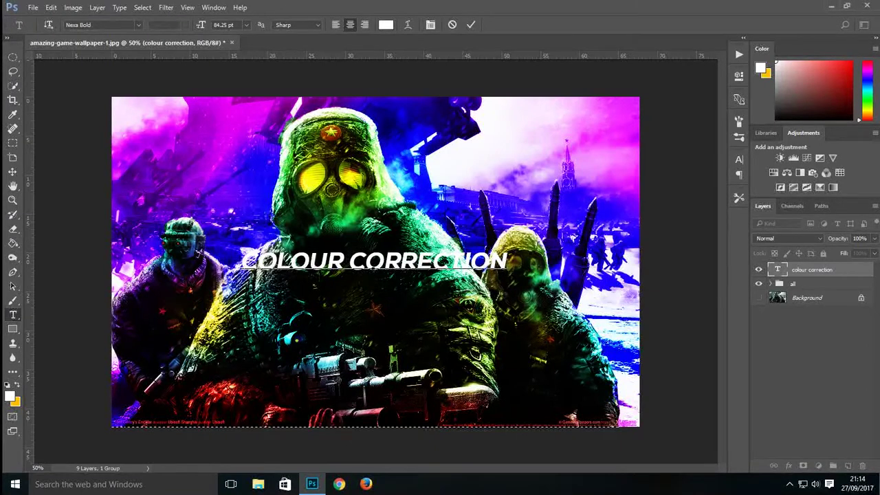
Step: Commit the text edit, then scale the title to about 100.5% and shift it slightly right to about X 980 px
{"action": "key", "text": "ctrl+Return"}
{"action": "key", "text": "ctrl+t"}
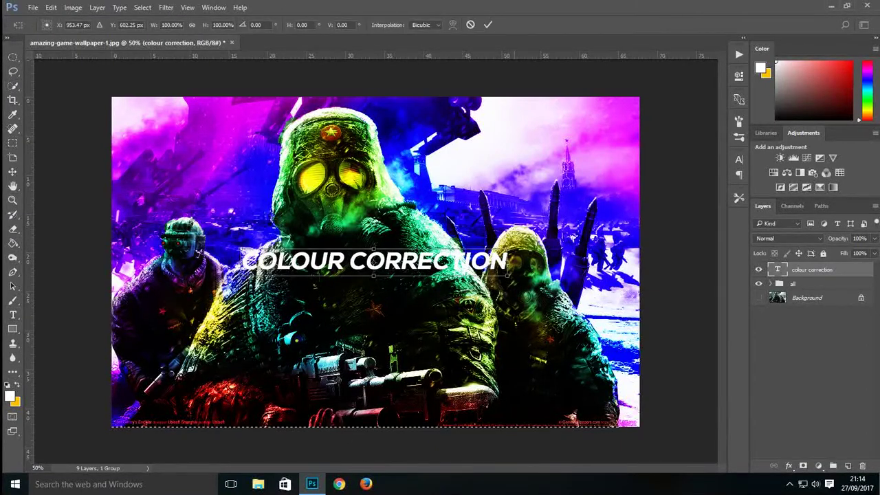
{"action": "mouse_move", "coordinate": [508, 250]}
{"action": "left_mouse_down"}
{"action": "mouse_move", "coordinate": [430, 267]}
{"action": "mouse_move", "coordinate": [403, 244]}
{"action": "mouse_move", "coordinate": [461, 245]}
{"action": "mouse_move", "coordinate": [443, 245]}
{"action": "mouse_move", "coordinate": [473, 261]}
{"action": "mouse_move", "coordinate": [517, 261]}
{"action": "left_mouse_up"}
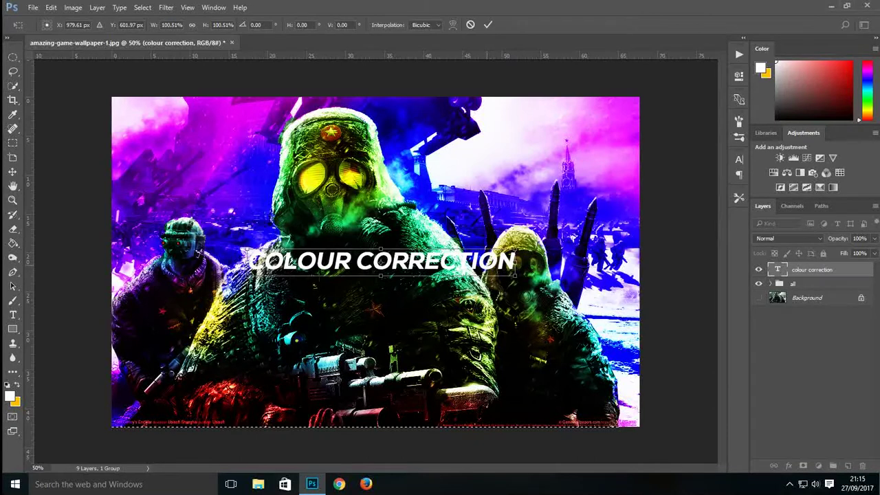
{"action": "key", "text": "Return"}
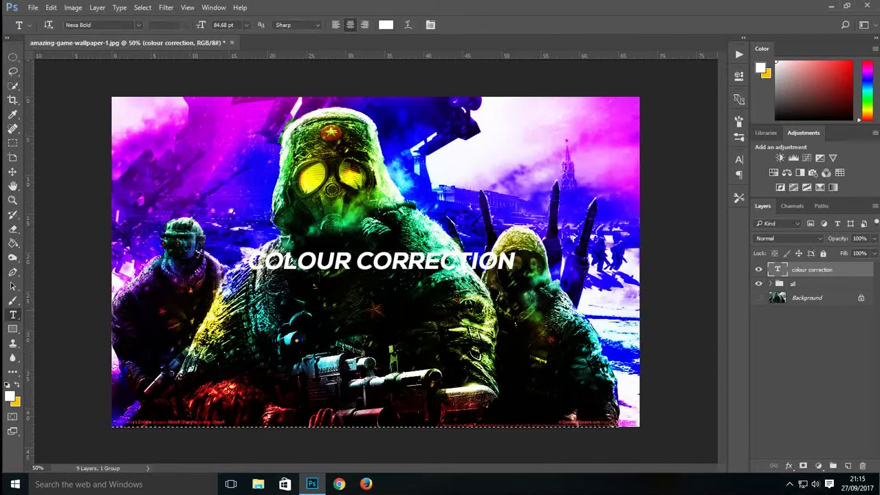
{"action": "right_click", "coordinate": [817, 270]}
{"action": "left_click", "coordinate": [688, 87]}
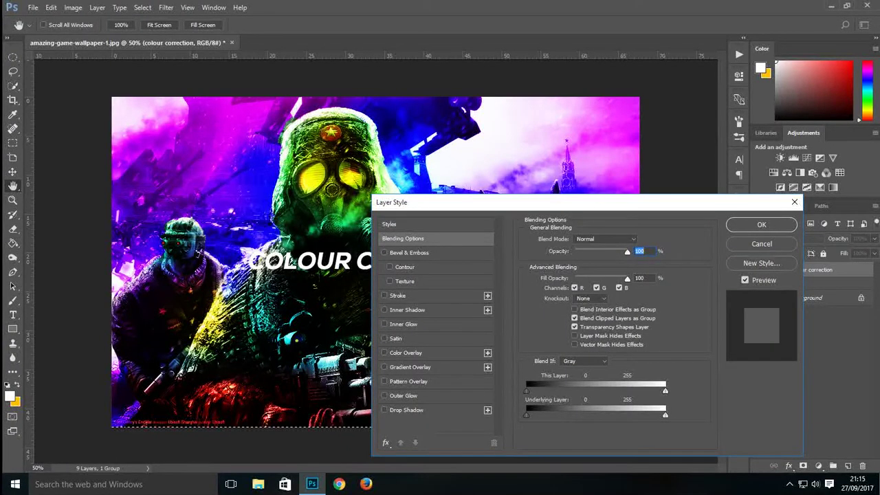
{"action": "left_click", "coordinate": [410, 367]}
{"action": "left_click", "coordinate": [592, 265]}
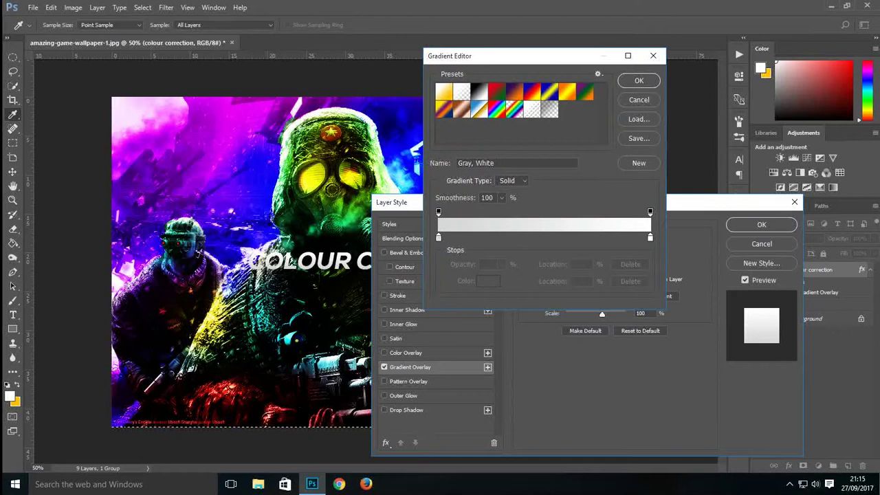
{"action": "left_click", "coordinate": [514, 91]}
{"action": "left_click", "coordinate": [514, 109]}
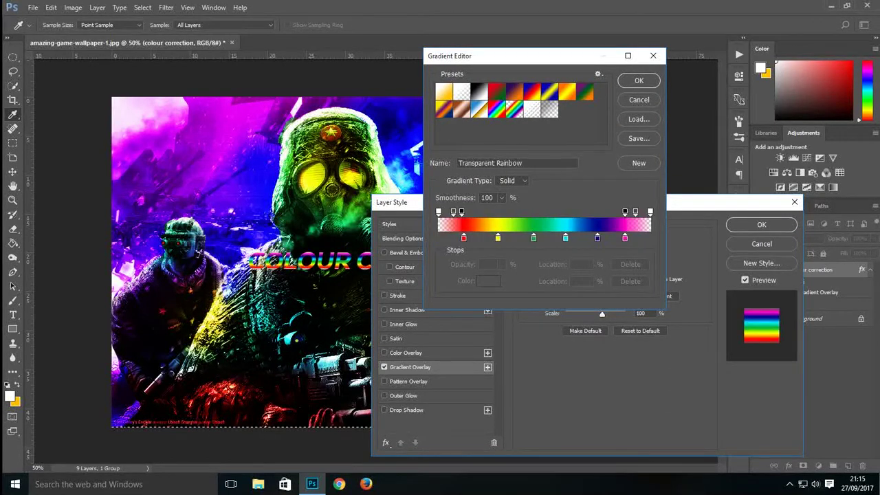
{"action": "left_click", "coordinate": [531, 110]}
{"action": "left_click", "coordinate": [480, 92]}
{"action": "left_click", "coordinate": [497, 91]}
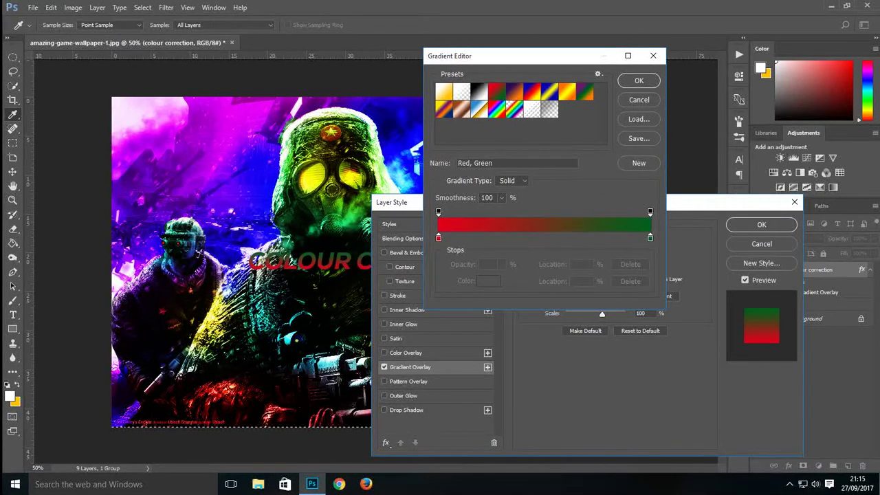
{"action": "left_click", "coordinate": [443, 92]}
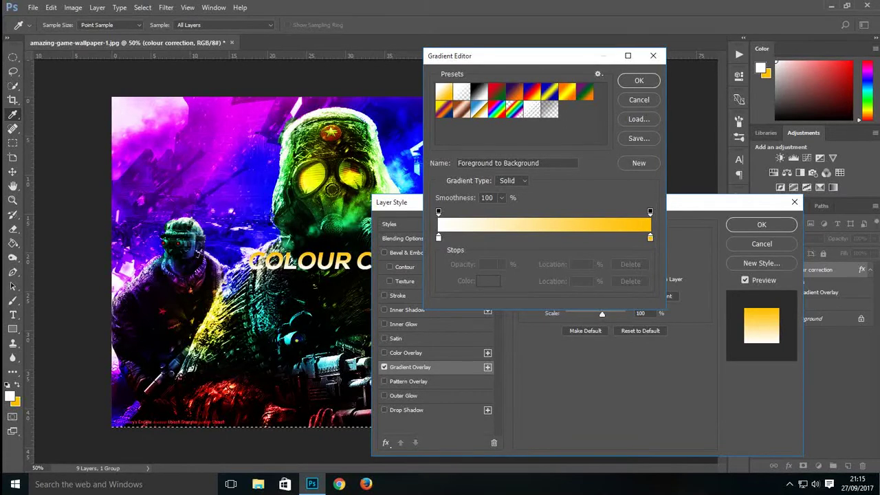
{"action": "left_click", "coordinate": [480, 91]}
{"action": "left_click", "coordinate": [496, 92]}
{"action": "left_click", "coordinate": [515, 91]}
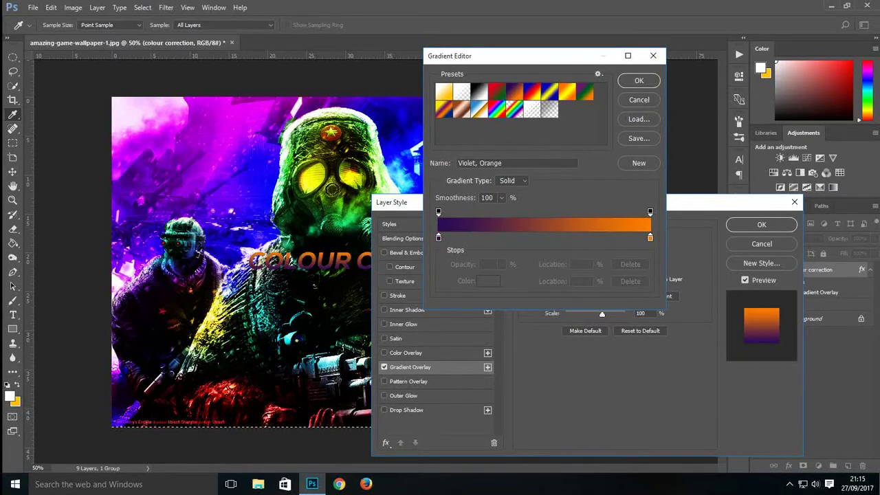
{"action": "left_click", "coordinate": [567, 91]}
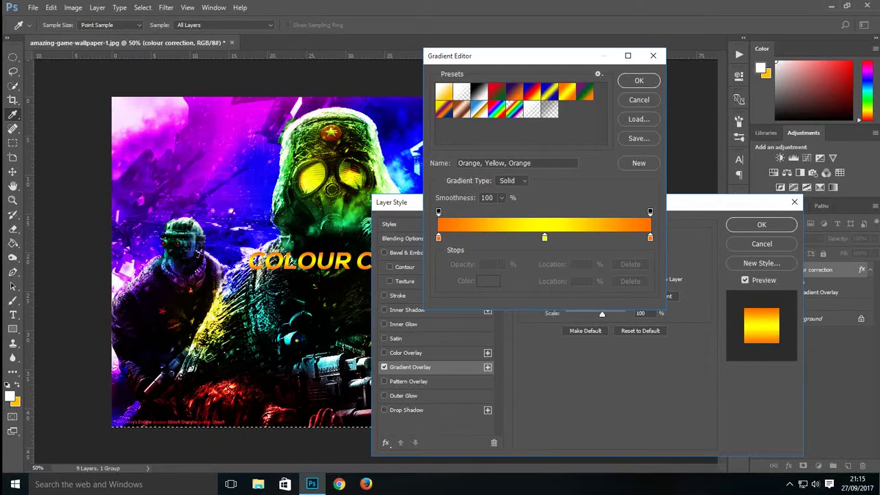
{"action": "left_click", "coordinate": [639, 80]}
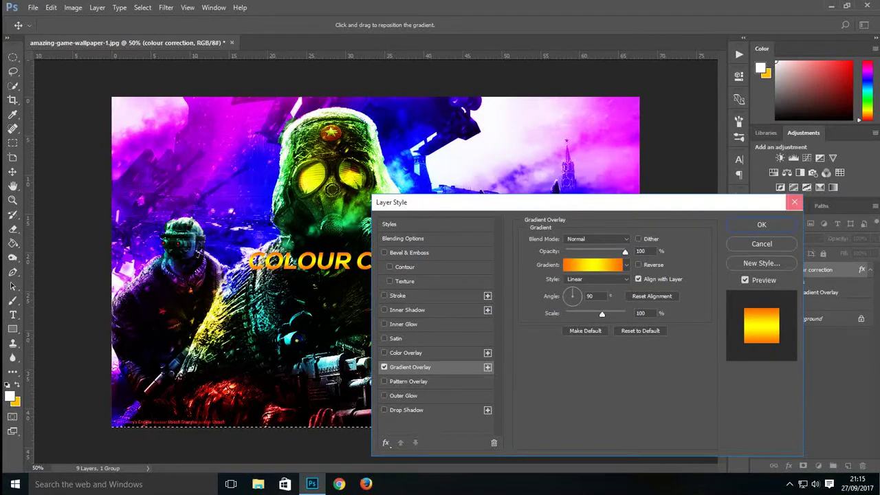
{"action": "left_click", "coordinate": [795, 201]}
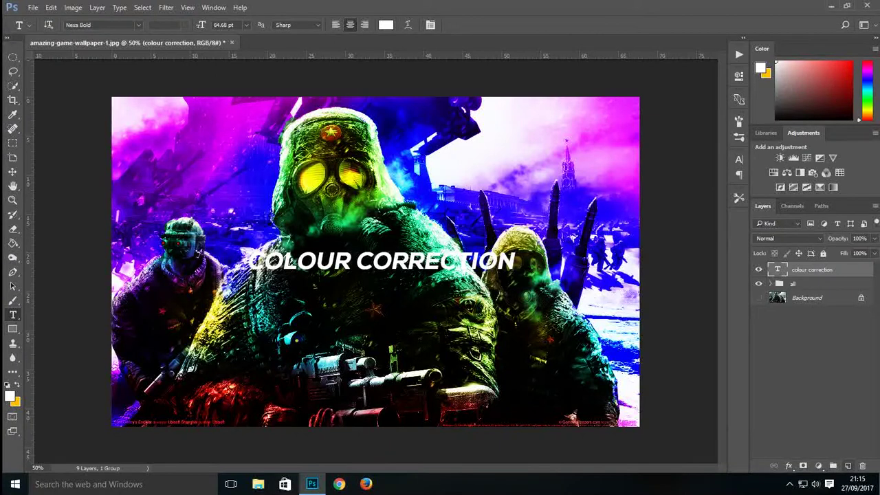
Step: Add a new text layer just beneath the COLOUR CORRECTION title and enter PHOTOSHOP in it
{"action": "left_click", "coordinate": [848, 466]}
{"action": "key", "text": "ctrl+z"}
{"action": "left_click", "coordinate": [332, 285]}
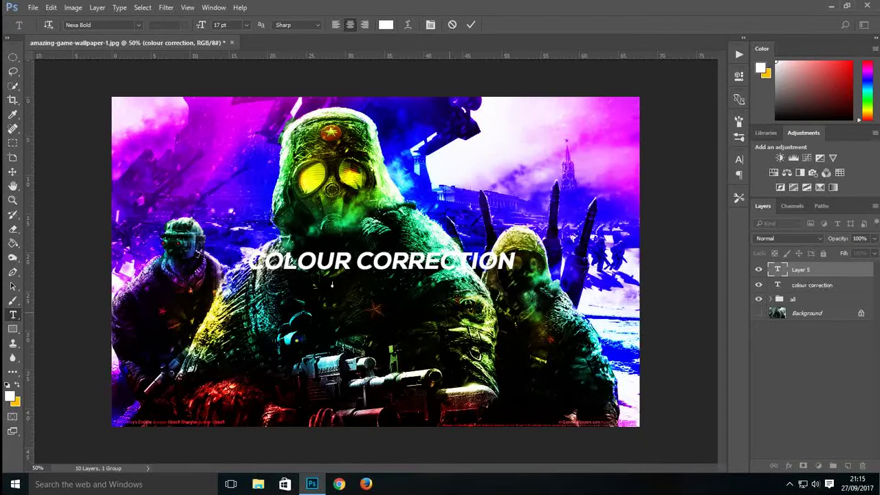
{"action": "type", "text": "photoshop"}
Step: Try to set the tracking of the PHOTOSHOP text to 50, then re-enter PHOTOSHOP without the stray zeros
{"action": "left_click", "coordinate": [738, 159]}
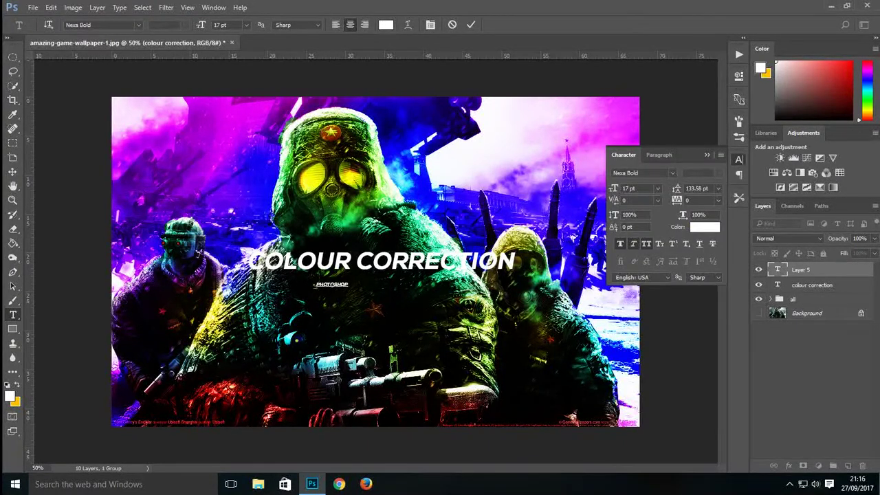
{"action": "left_click", "coordinate": [690, 200]}
{"action": "type", "text": "5"}
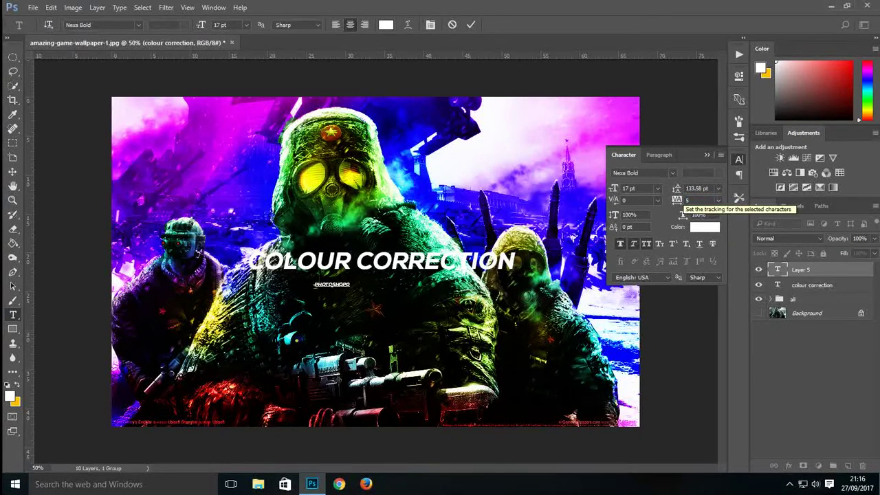
{"action": "left_click", "coordinate": [704, 200]}
{"action": "key", "text": "Return"}
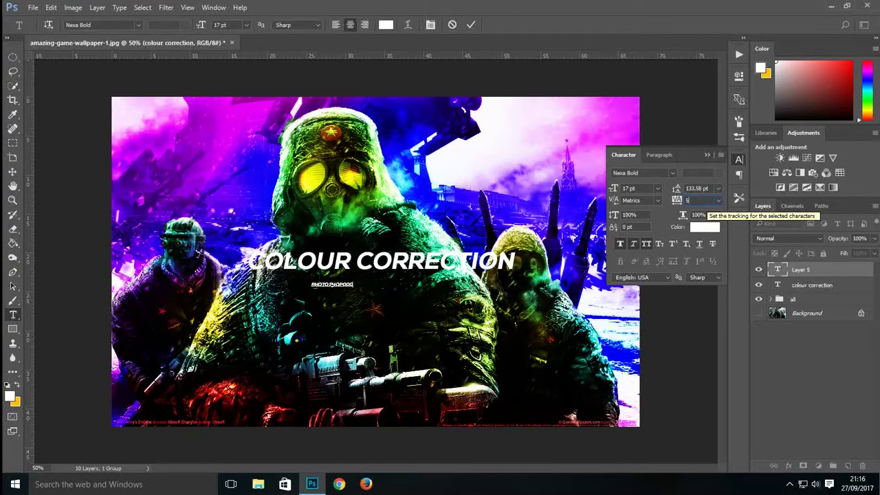
{"action": "key", "text": "Return"}
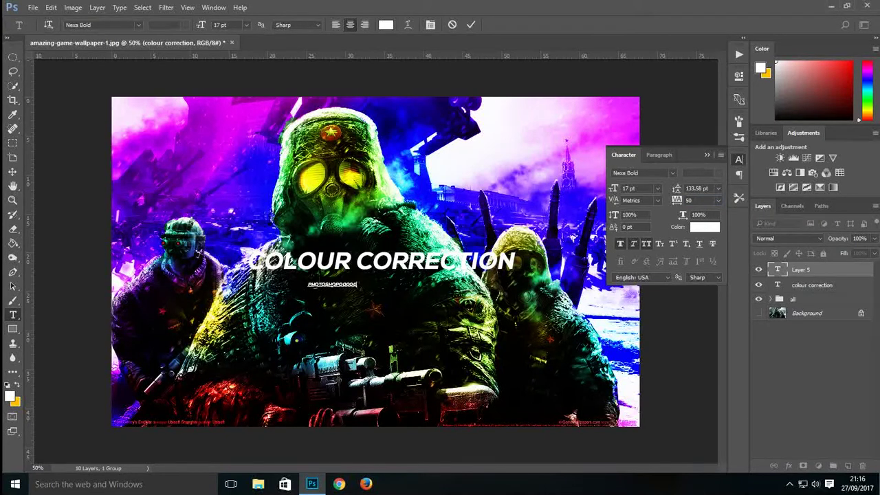
{"action": "type", "text": "000000 0"}
{"action": "left_click_drag", "start_coordinate": [382, 285], "coordinate": [288, 284]}
{"action": "key", "text": "shift+Left"}
{"action": "type", "text": "PHOTOSHOP"}
Step: Try to widen the letter spacing of the PHOTOSHOP text with a tracking of 200
{"action": "left_click", "coordinate": [718, 200]}
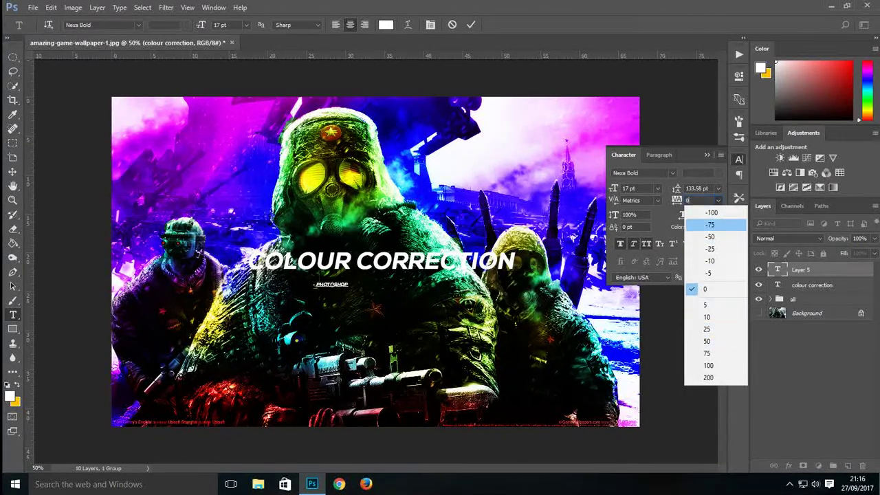
{"action": "key", "text": "Return"}
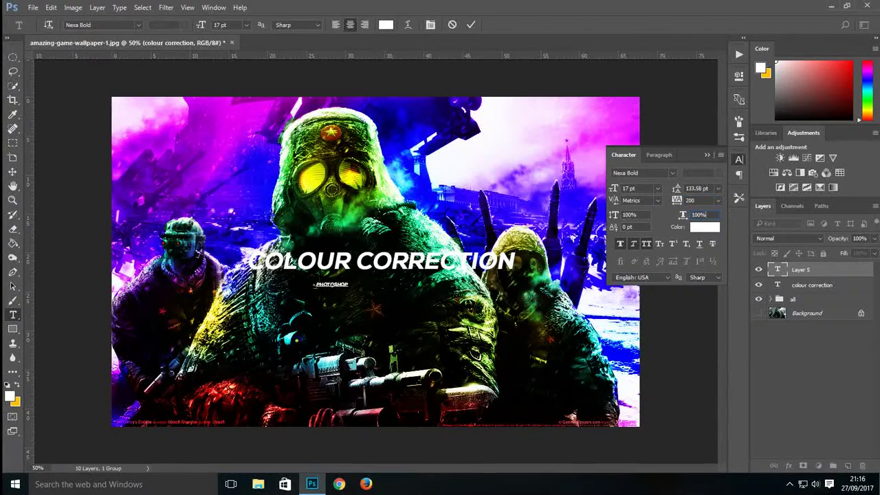
{"action": "type", "text": "100"}
{"action": "key", "text": "shift+Left"}
{"action": "key", "text": "shift+Left"}
{"action": "key", "text": "shift+Left"}
{"action": "key", "text": "shift+Left"}
{"action": "key", "text": "BackSpace"}
{"action": "key", "text": "shift+Left"}
{"action": "key", "text": "shift+Left"}
{"action": "key", "text": "shift+Left"}
{"action": "left_click", "coordinate": [707, 155]}
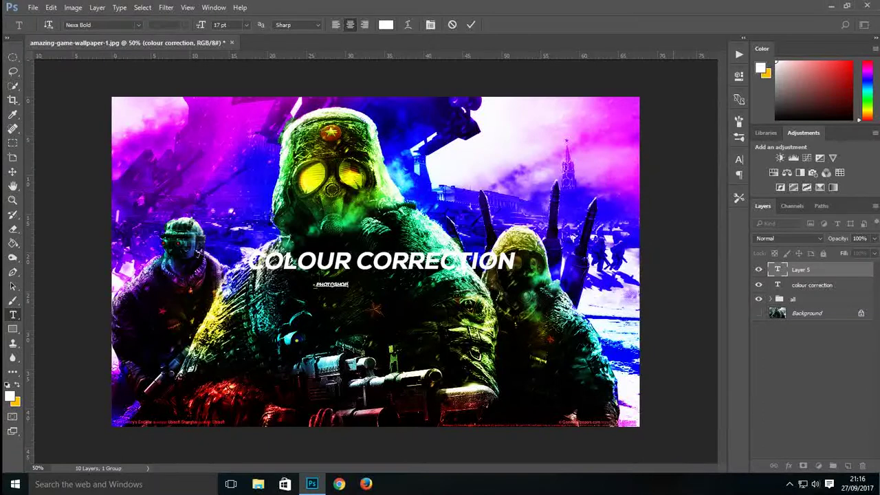
Step: Commit the PHOTOSHOP text and scale it to about 444%, directly beneath the COLOUR CORRECTION title
{"action": "key", "text": "ctrl+Return"}
{"action": "key", "text": "ctrl+t"}
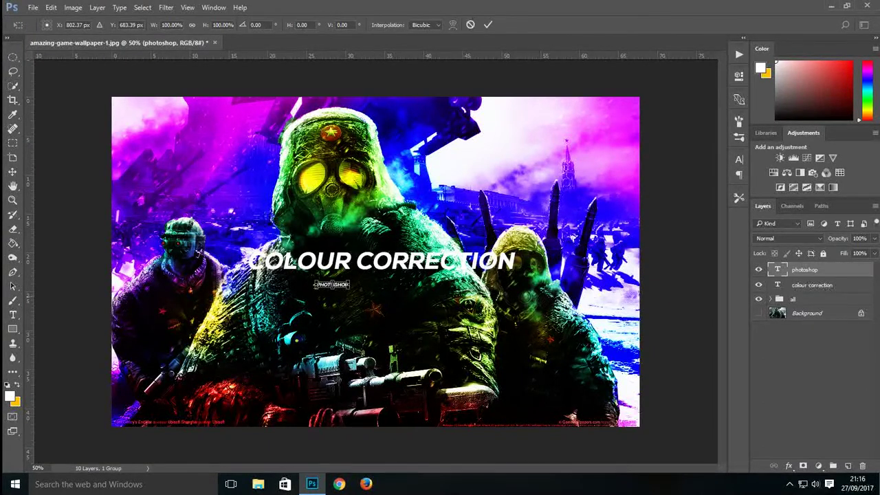
{"action": "left_click_drag", "start_coordinate": [349, 287], "coordinate": [437, 275]}
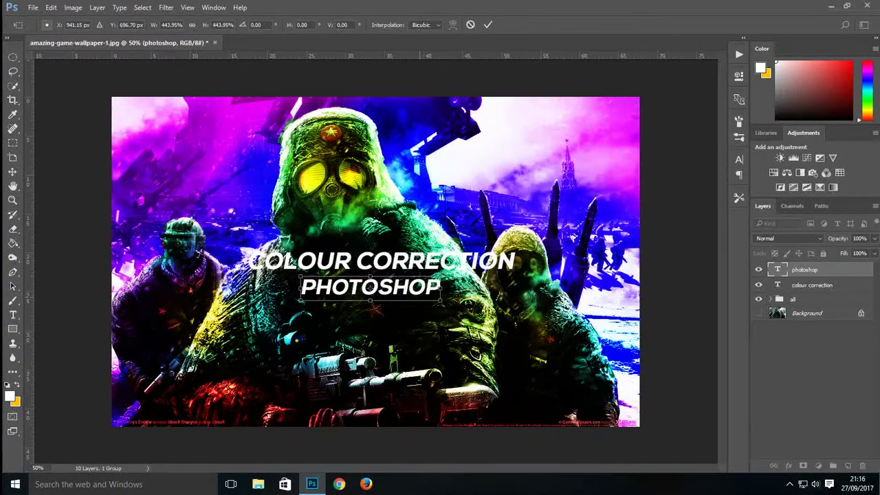
{"action": "left_click", "coordinate": [12, 315]}
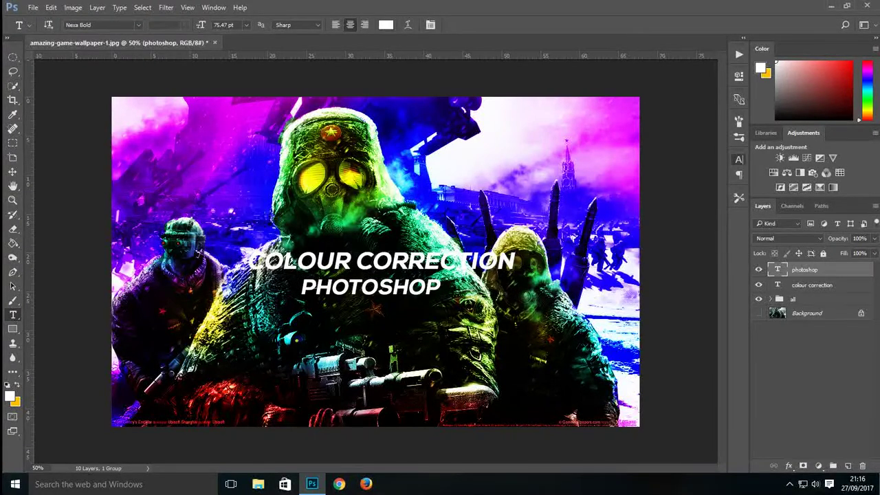
Step: Set the tracking of the PHOTOSHOP text layer to 500
{"action": "left_click", "coordinate": [739, 159]}
{"action": "left_click", "coordinate": [678, 200]}
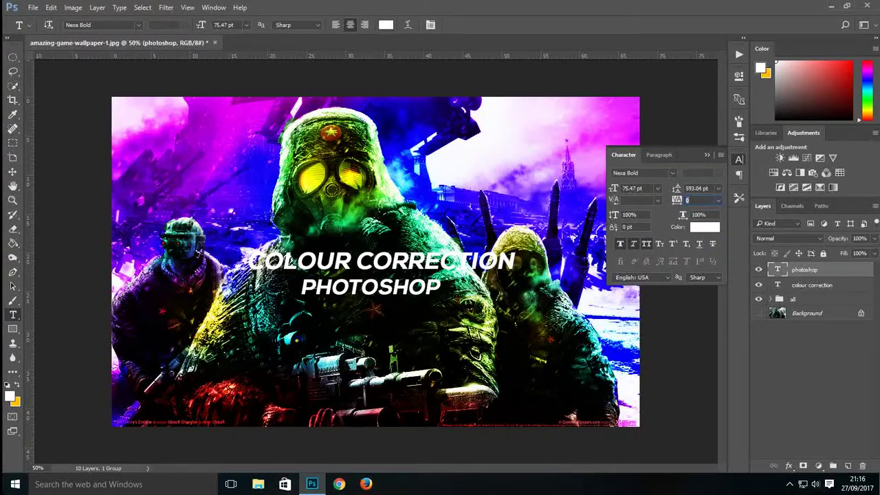
{"action": "type", "text": "500"}
{"action": "left_click", "coordinate": [706, 154]}
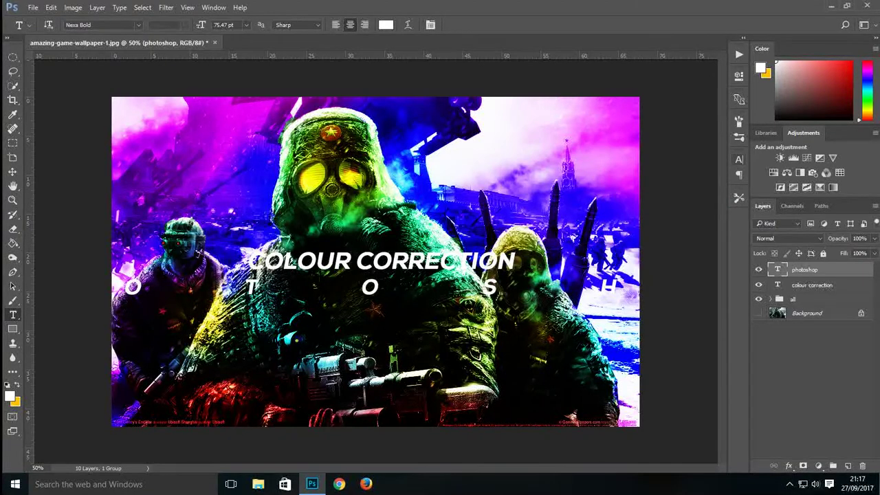
{"action": "left_click", "coordinate": [739, 159]}
{"action": "left_click", "coordinate": [698, 200]}
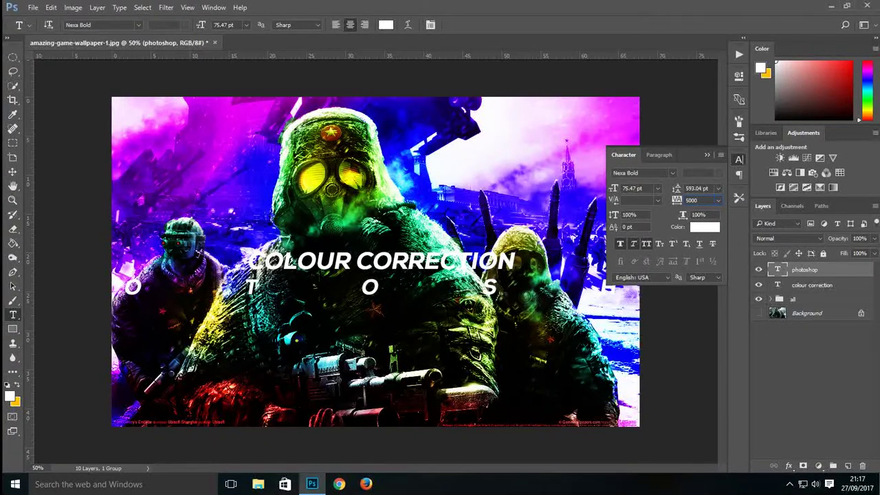
{"action": "key", "text": "BackSpace"}
{"action": "key", "text": "Return"}
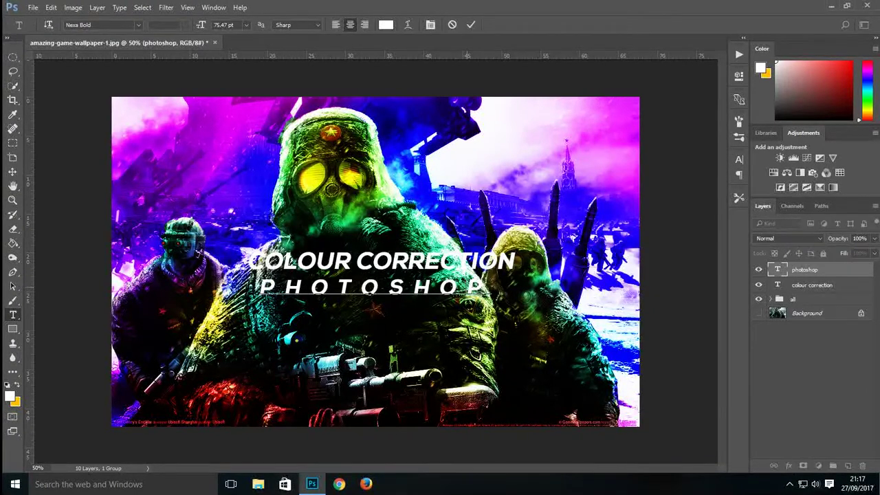
Step: Commit the PHOTOSHOP text edit and switch on the CMYK proof colours preview
{"action": "left_click", "coordinate": [374, 288]}
{"action": "left_click", "coordinate": [471, 24]}
{"action": "key", "text": "ctrl+y"}
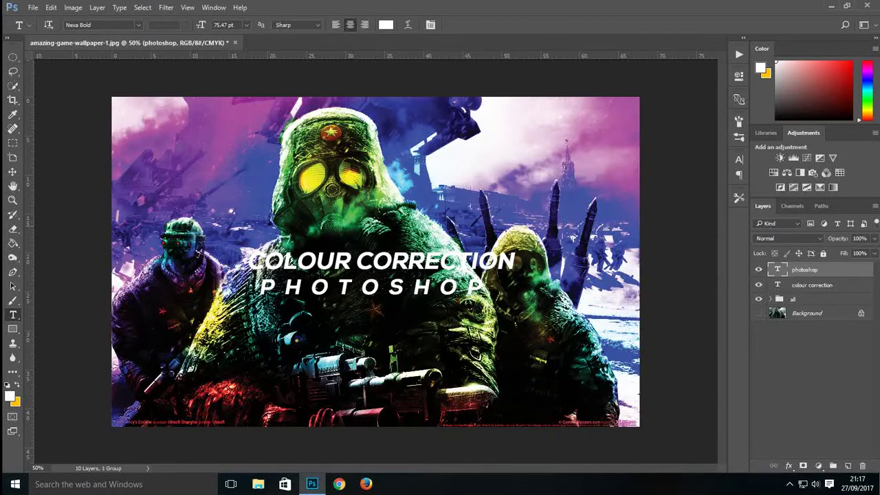
Step: Scale the PHOTOSHOP subtitle to about 64%, placing it under the title at about X 925 px, Y 681 px
{"action": "left_click", "coordinate": [485, 288]}
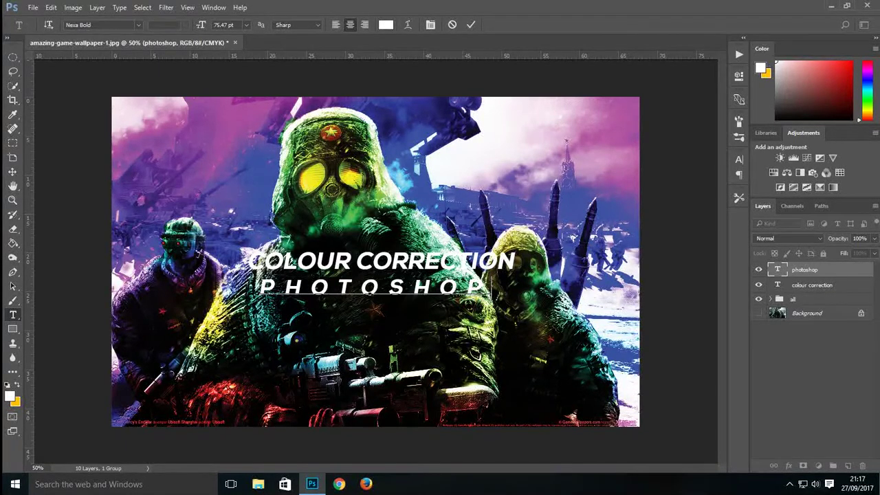
{"action": "key", "text": "ctrl+Return"}
{"action": "key", "text": "ctrl+t"}
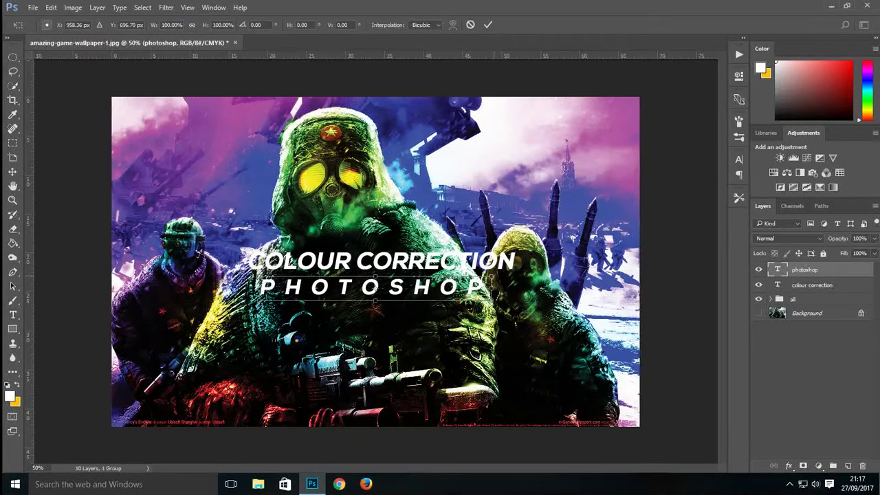
{"action": "left_click_drag", "start_coordinate": [490, 276], "coordinate": [408, 279]}
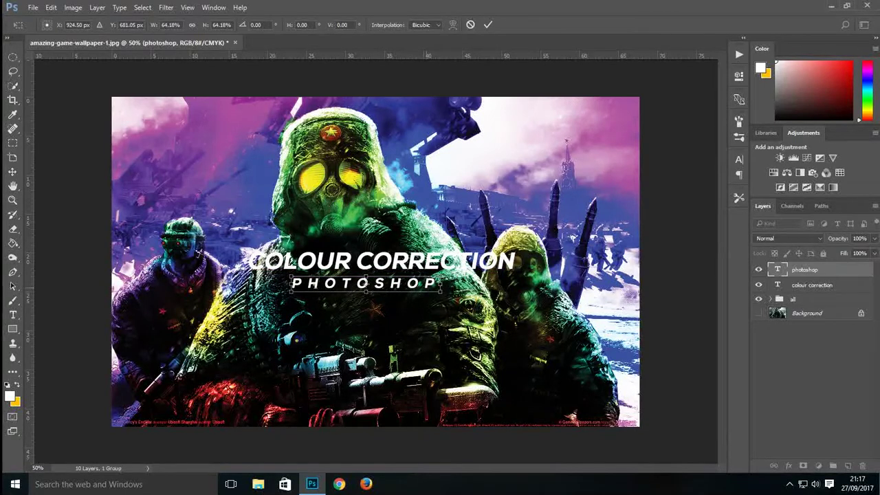
{"action": "key", "text": "Return"}
{"action": "key", "text": "t"}
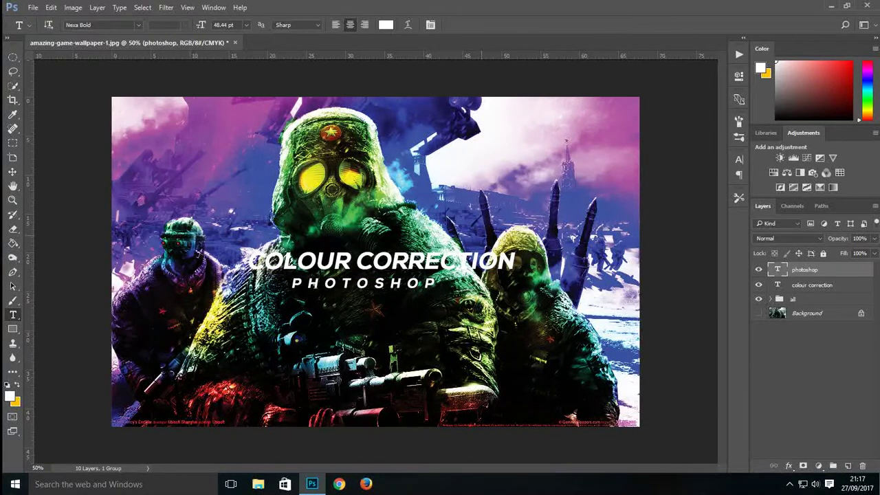